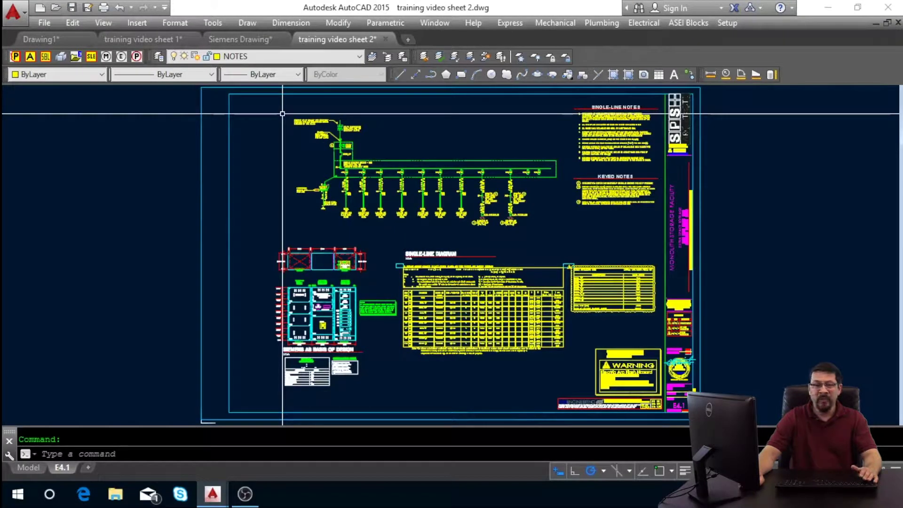
# Switch to the Siemens Drawing file
pyautogui.click(244, 42)
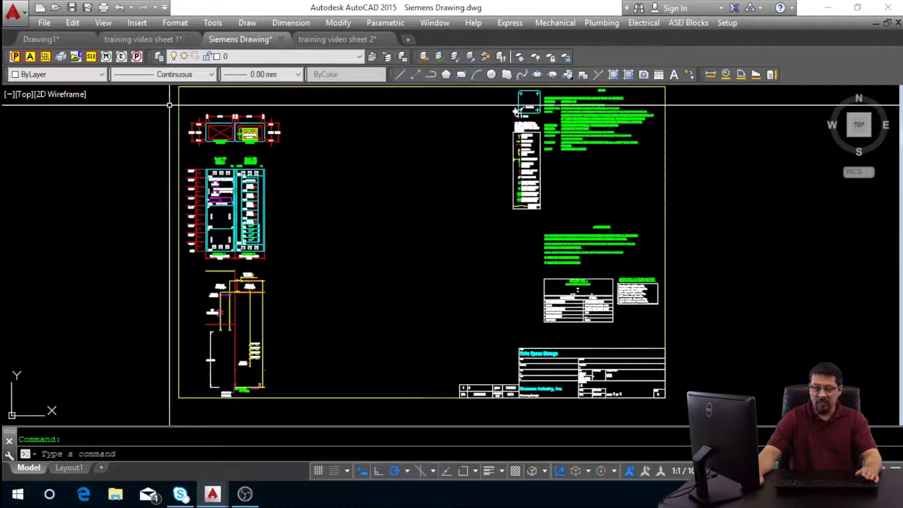
# Copy the Siemens panel elevations to the clipboard and bring up training video sheet 1
pyautogui.click(169, 104)
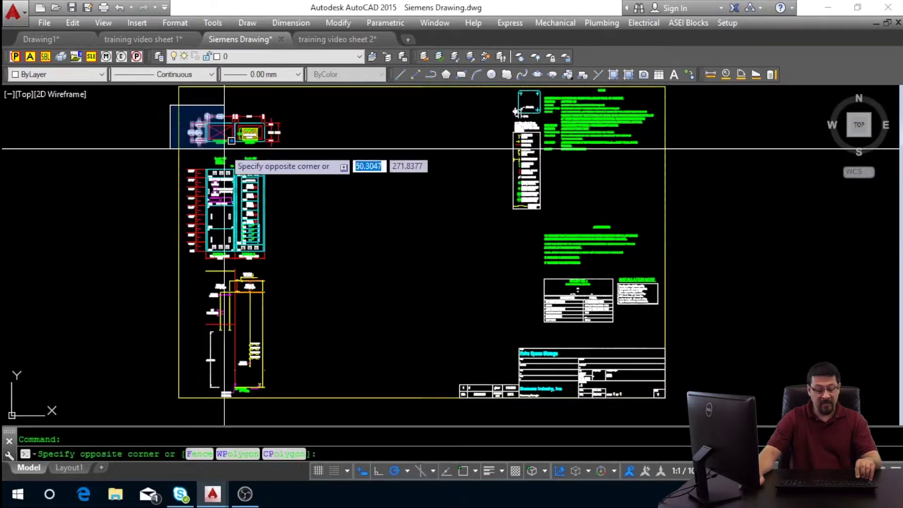
pyautogui.press('Escape')
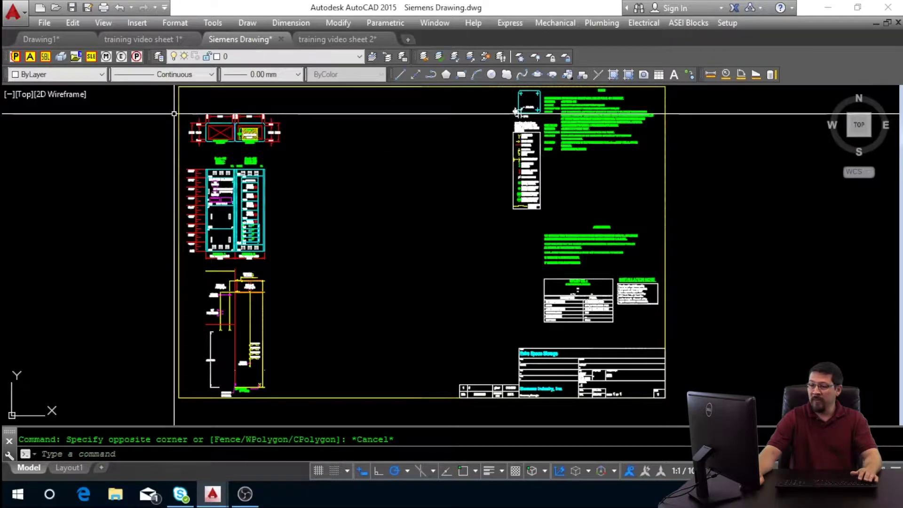
pyautogui.hotkey('ctrl', 'c')
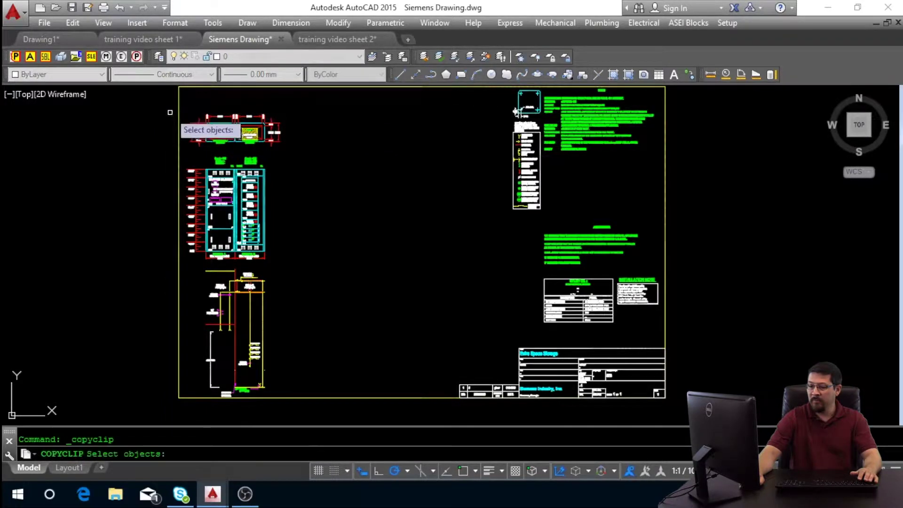
pyautogui.click(166, 108)
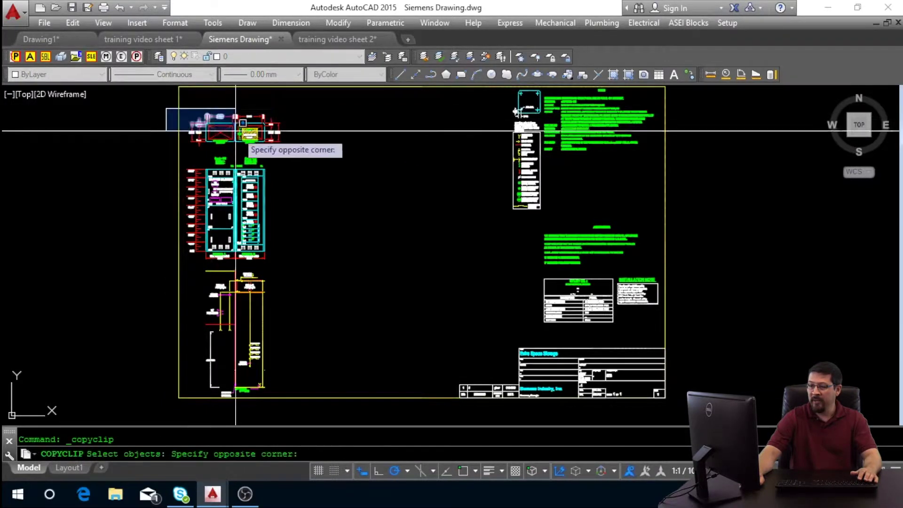
pyautogui.click(297, 266)
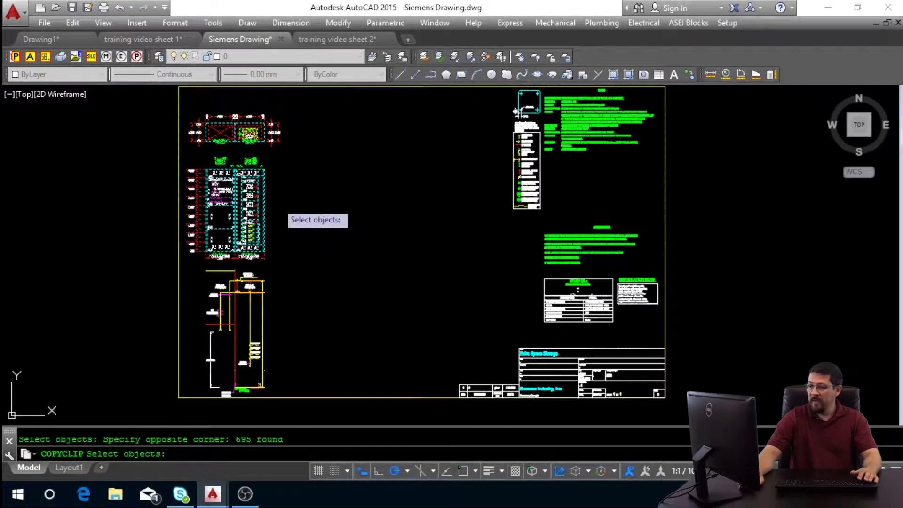
pyautogui.press('Return')
pyautogui.click(356, 41)
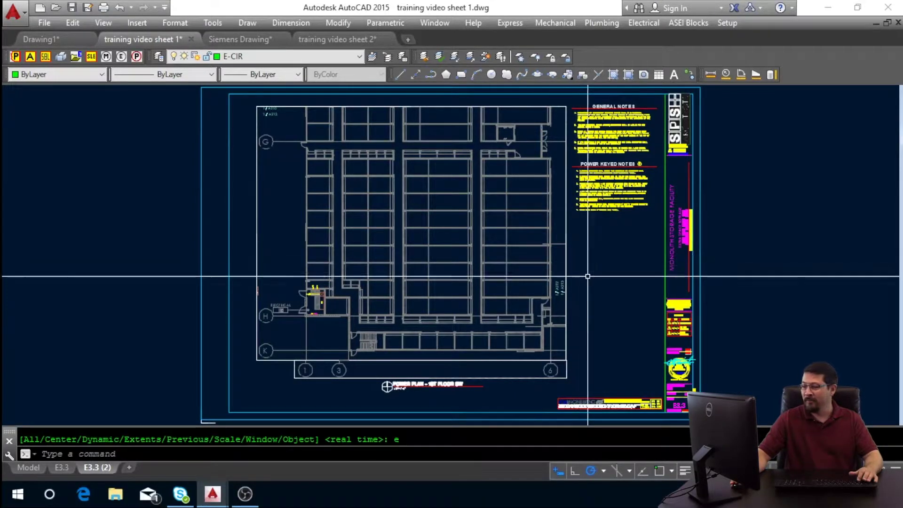
# Add a new viewport beside the floor plan on sheet E3.3 and activate it
pyautogui.moveTo(592, 309); pyautogui.dragTo(592, 196, button='middle')
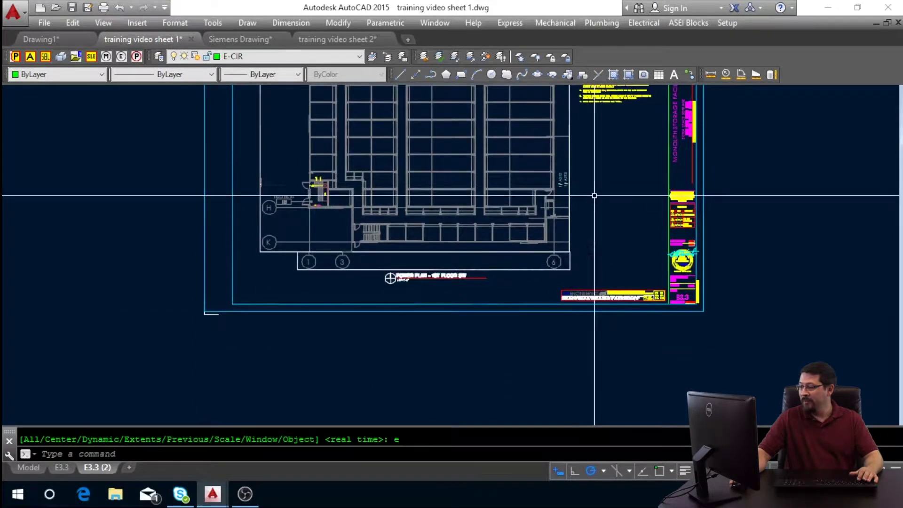
pyautogui.write('mv')
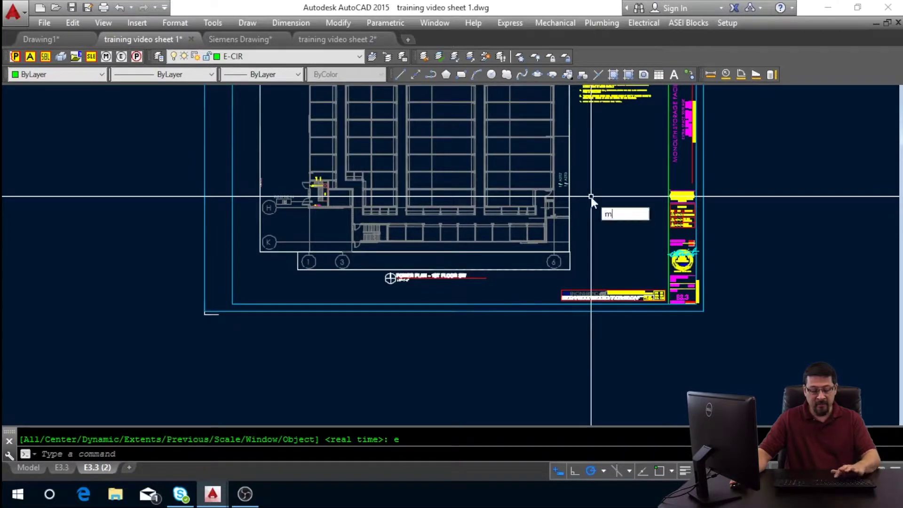
pyautogui.press('Return')
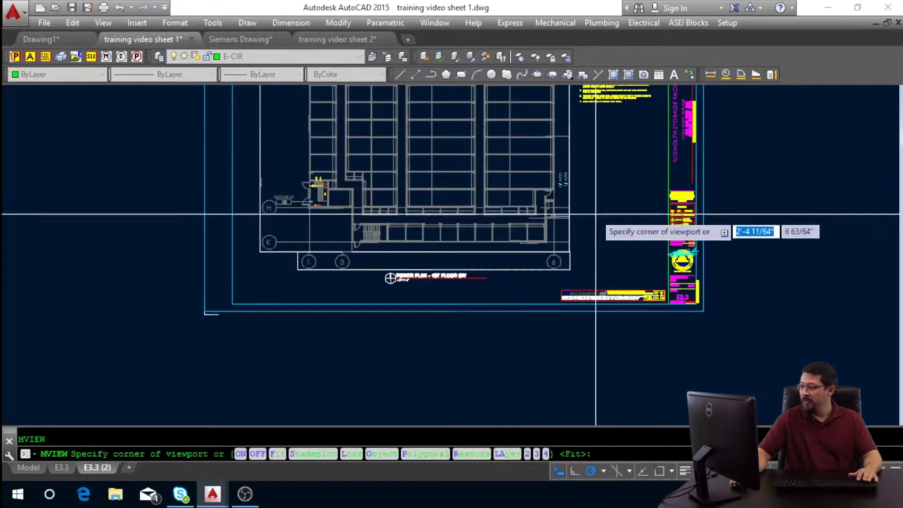
pyautogui.click(575, 194)
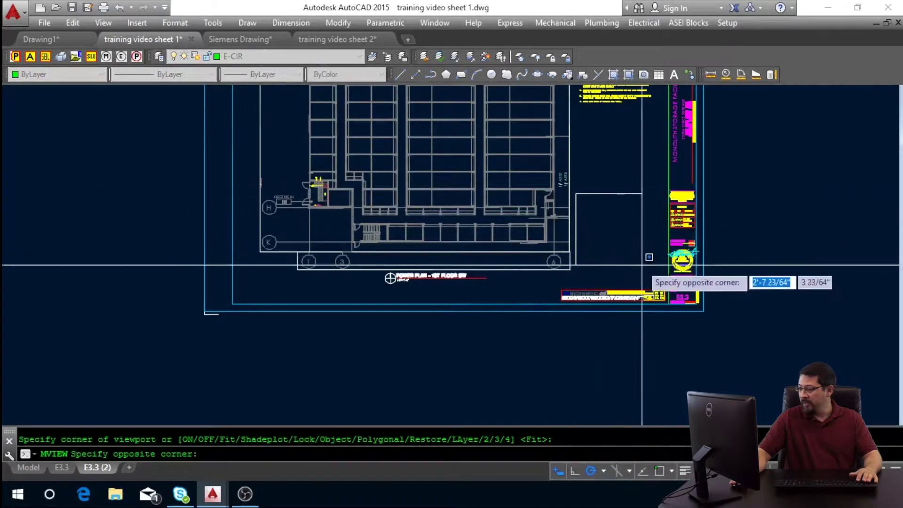
pyautogui.click(660, 274)
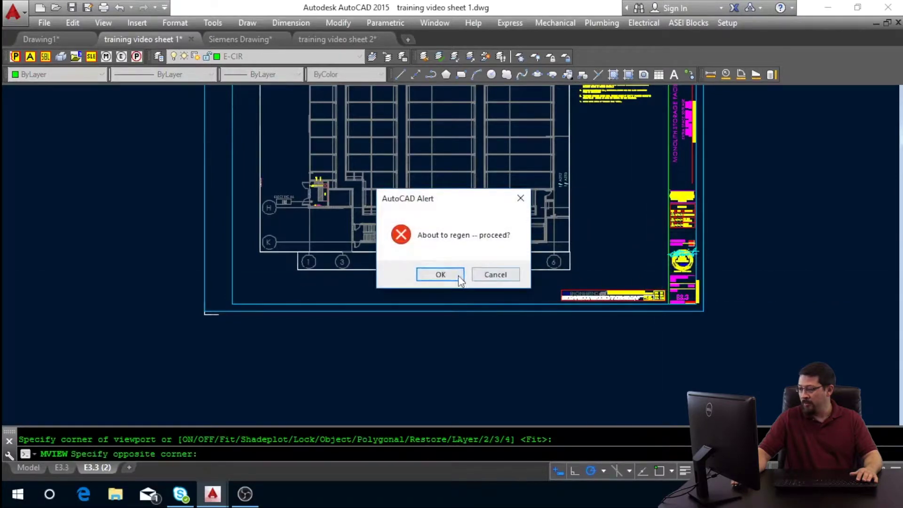
pyautogui.click(440, 274)
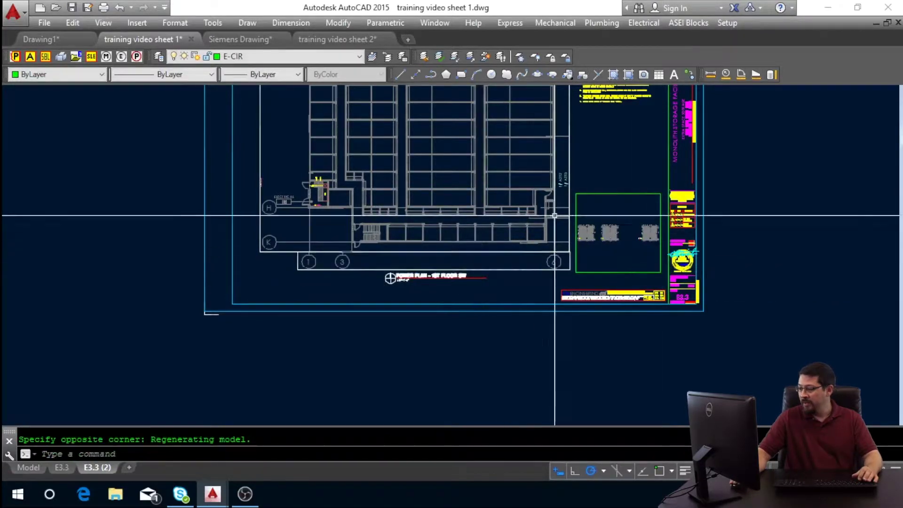
pyautogui.scroll(2, 606, 211)
pyautogui.scroll(3, 612, 245)
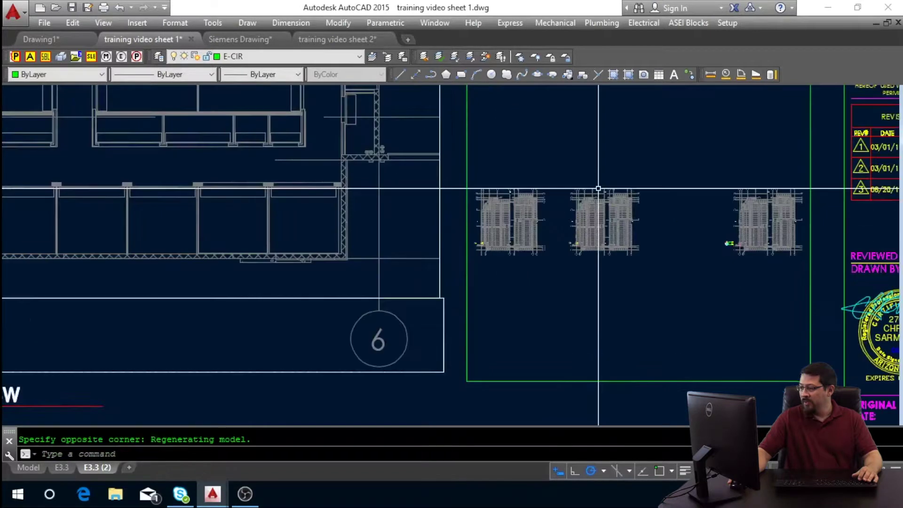
pyautogui.scroll(-1, 592, 202)
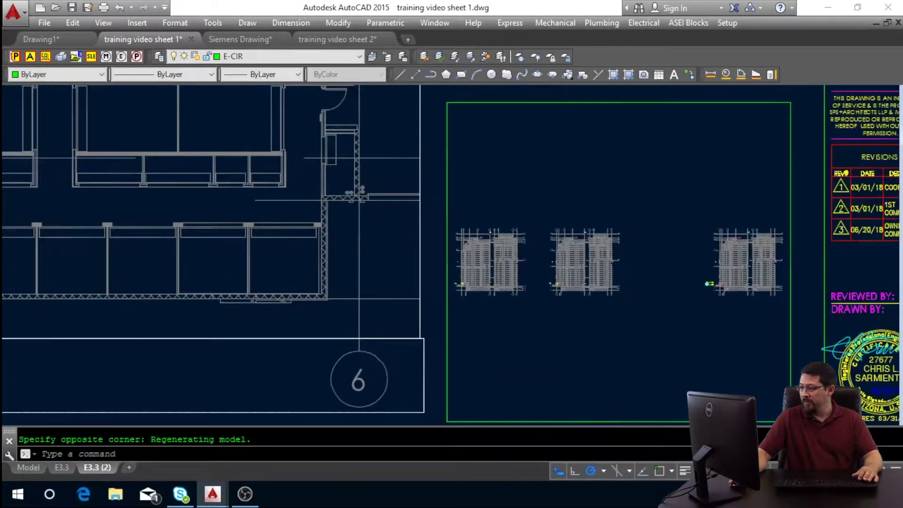
pyautogui.scroll(3, 575, 259)
pyautogui.scroll(-4, 575, 235)
pyautogui.doubleClick(577, 189)
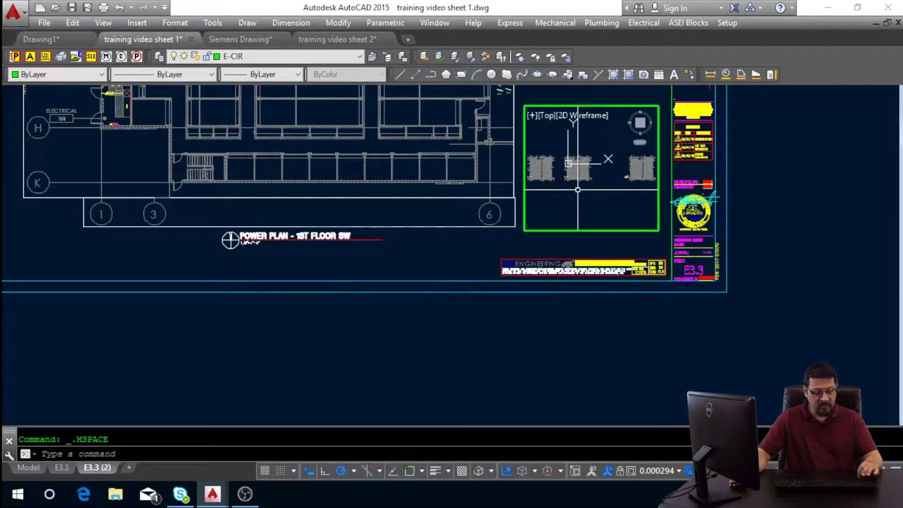
# Zoom the viewport centred on the electrical room at 1/48xp (1/4" = 1'-0")
pyautogui.write('z')
pyautogui.press('Return')
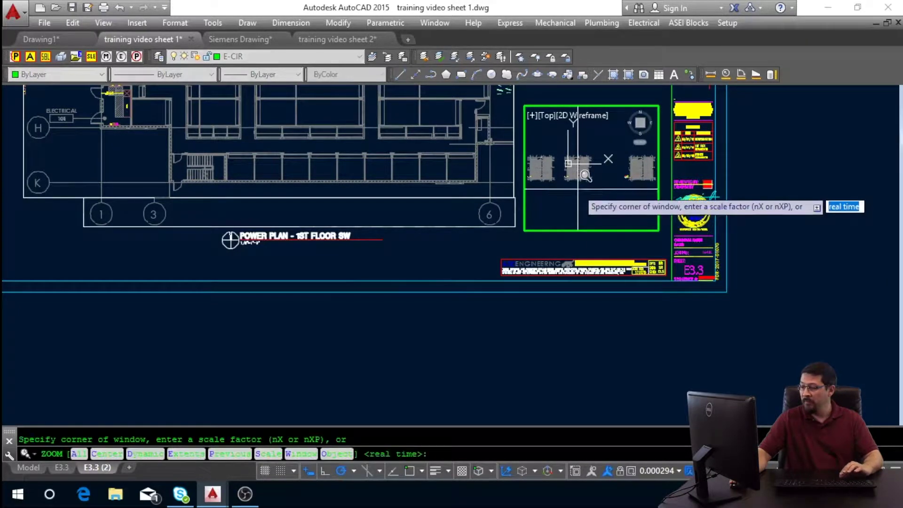
pyautogui.scroll(10, 575, 165)
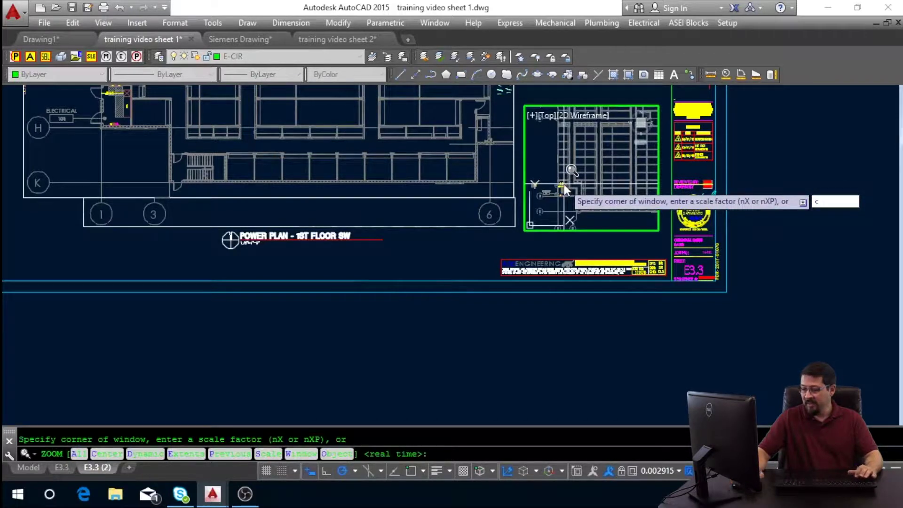
pyautogui.write('c')
pyautogui.press('Return')
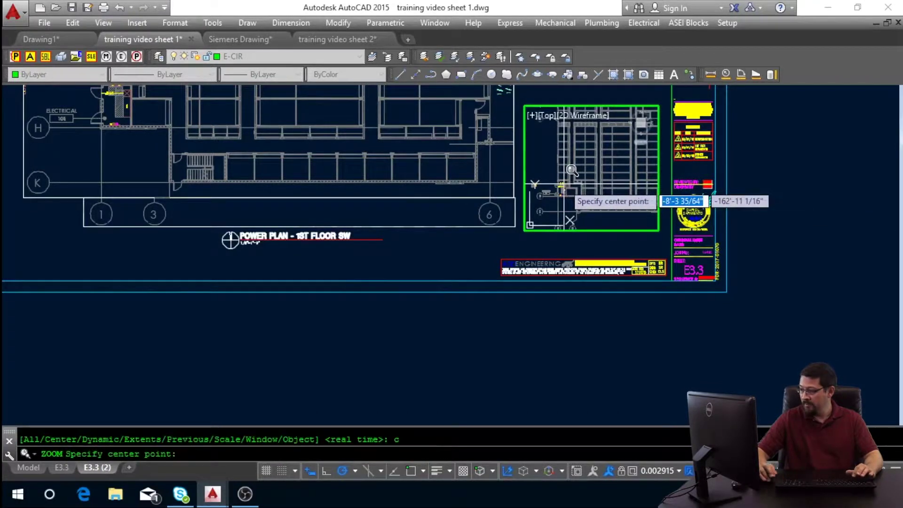
pyautogui.click(571, 177)
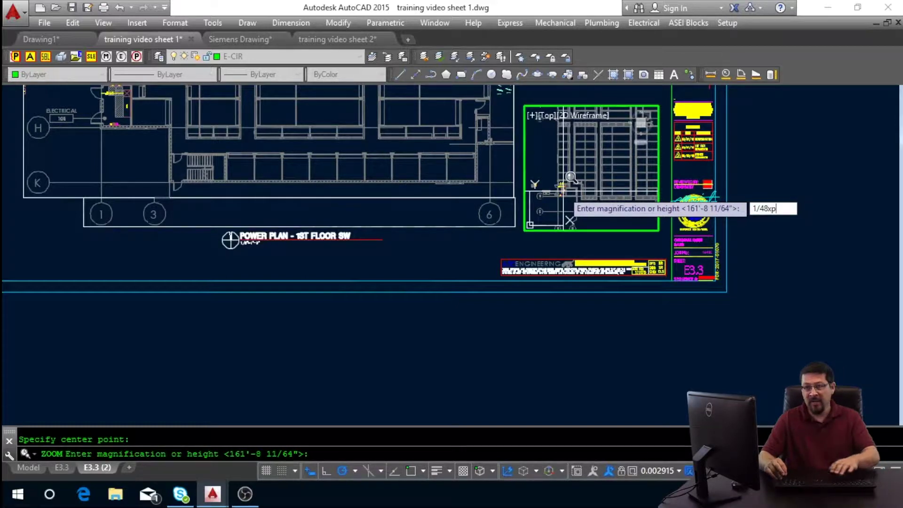
pyautogui.press('Return')
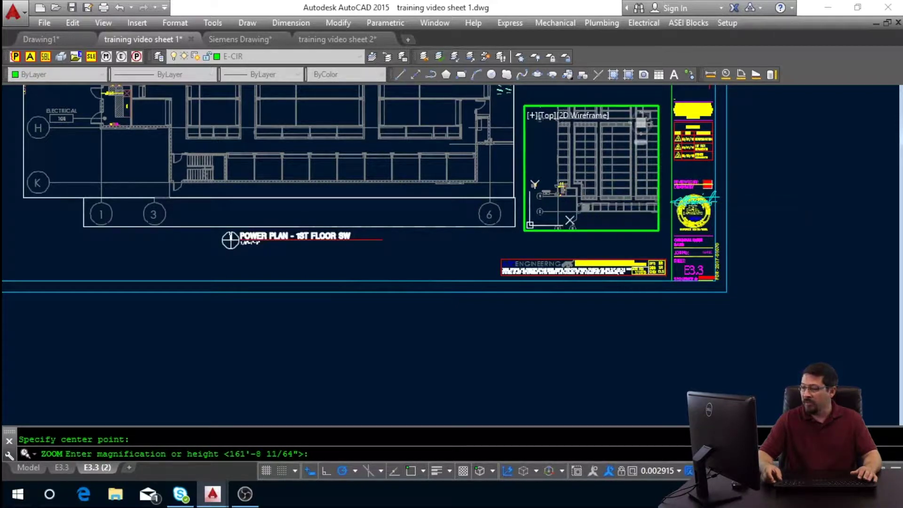
pyautogui.moveTo(562, 191); pyautogui.dragTo(589, 177, button='middle')
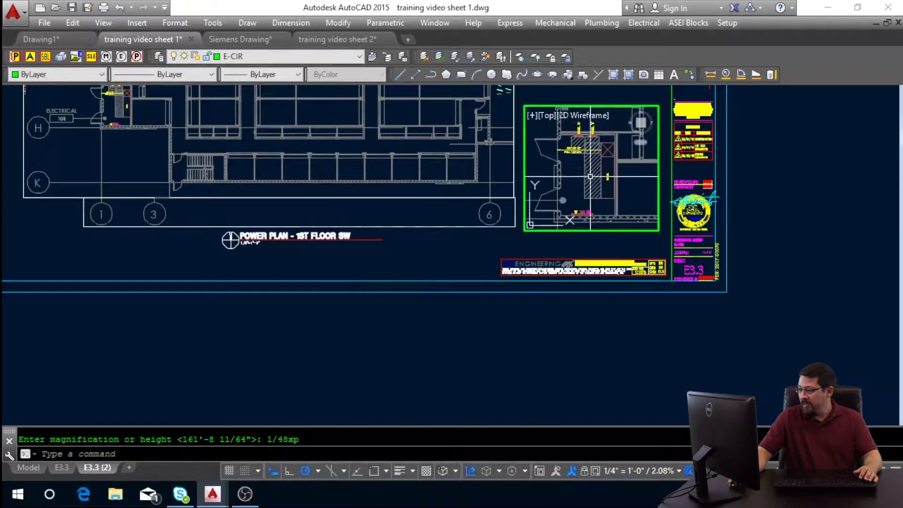
# Return to paper space and zoom to the sheet extents
pyautogui.doubleClick(553, 247)
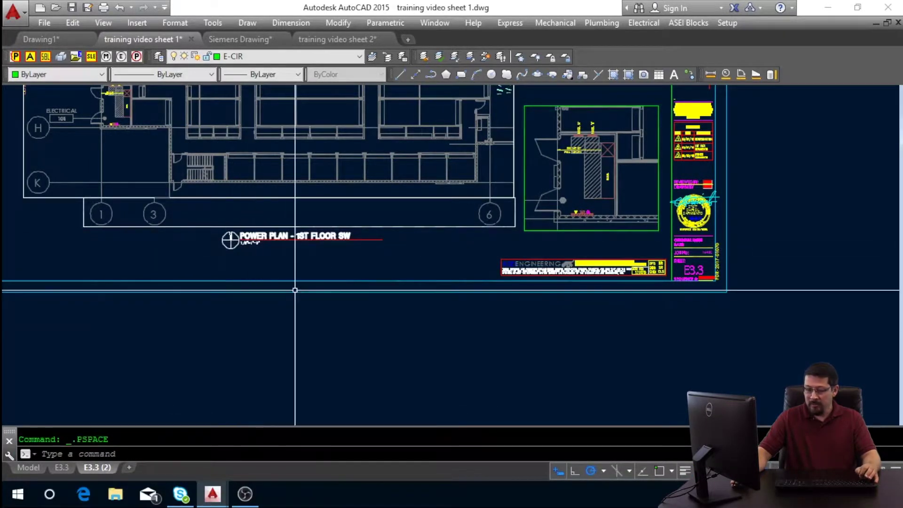
pyautogui.write('z')
pyautogui.press('Return')
pyautogui.write('e')
pyautogui.press('Return')
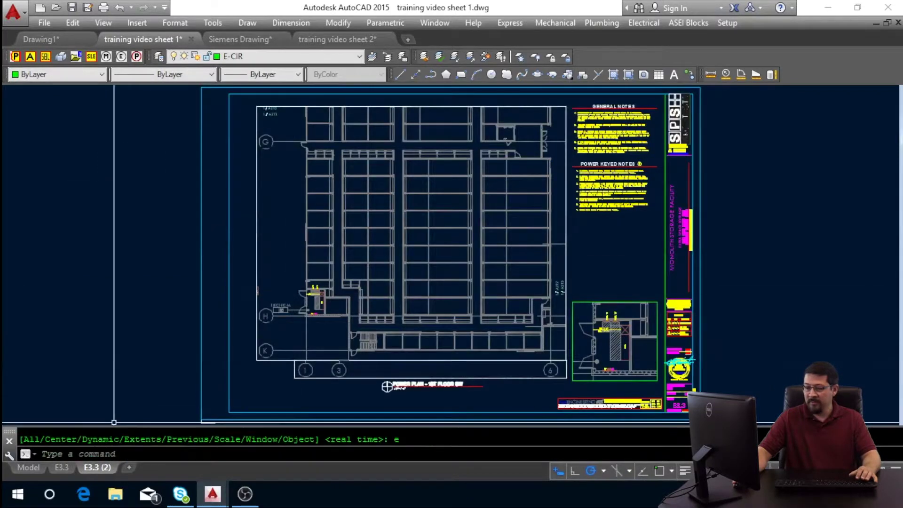
# Switch to model space and zoom in on Electrical room 105
pyautogui.click(28, 467)
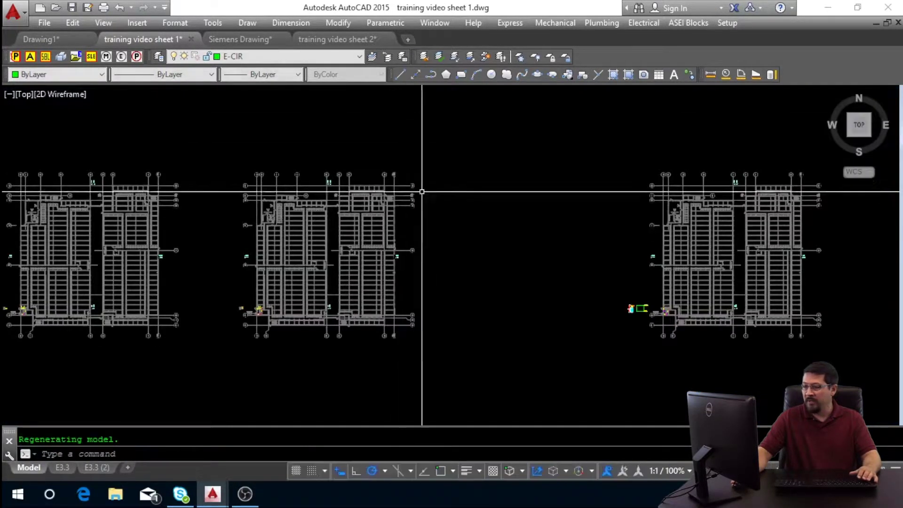
pyautogui.scroll(7, 240, 325)
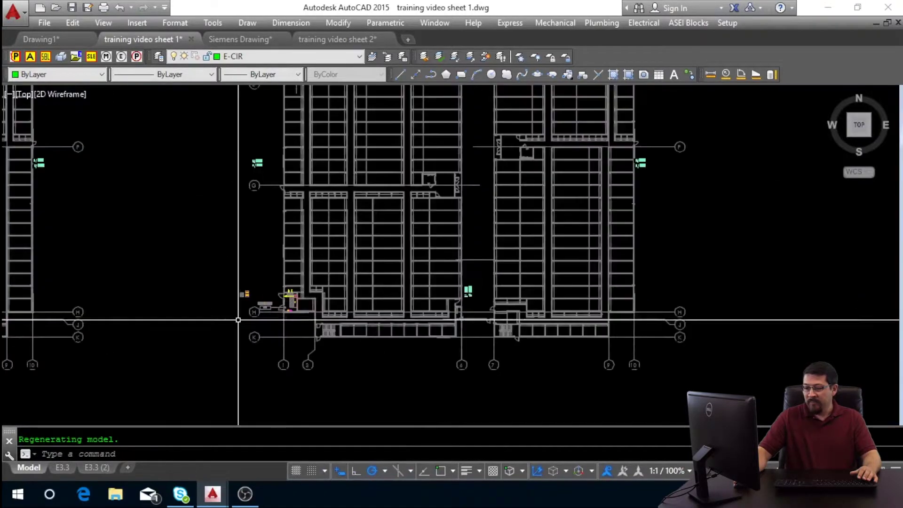
pyautogui.scroll(5, 323, 290)
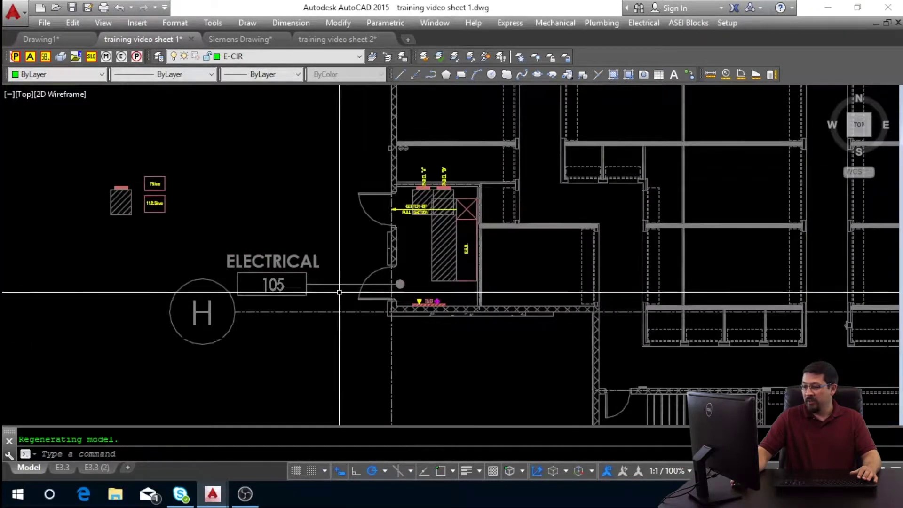
pyautogui.scroll(3, 340, 290)
pyautogui.scroll(1, 339, 290)
pyautogui.scroll(-1, 338, 288)
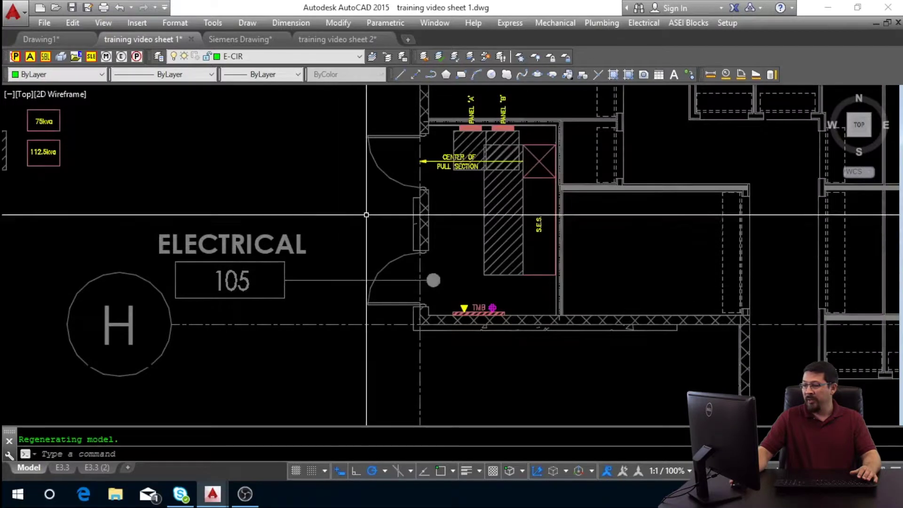
pyautogui.moveTo(367, 236); pyautogui.dragTo(364, 271, button='middle')
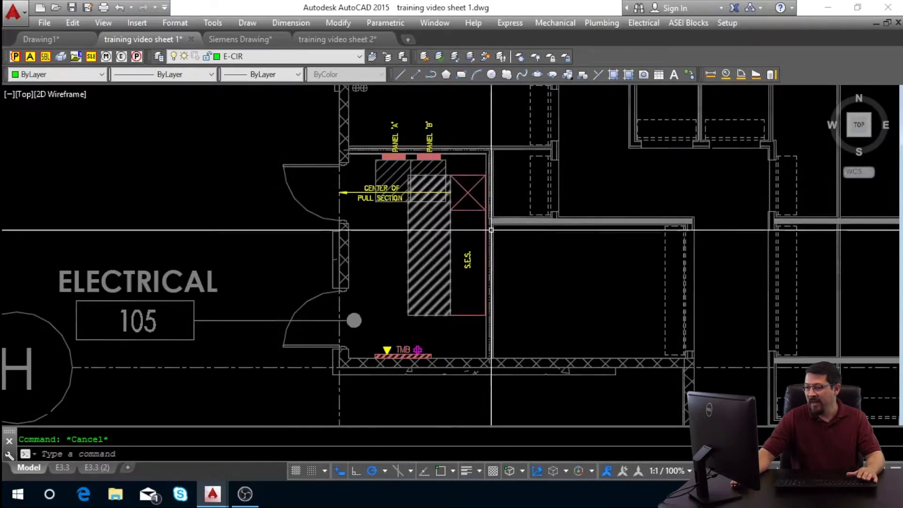
pyautogui.press('Escape')
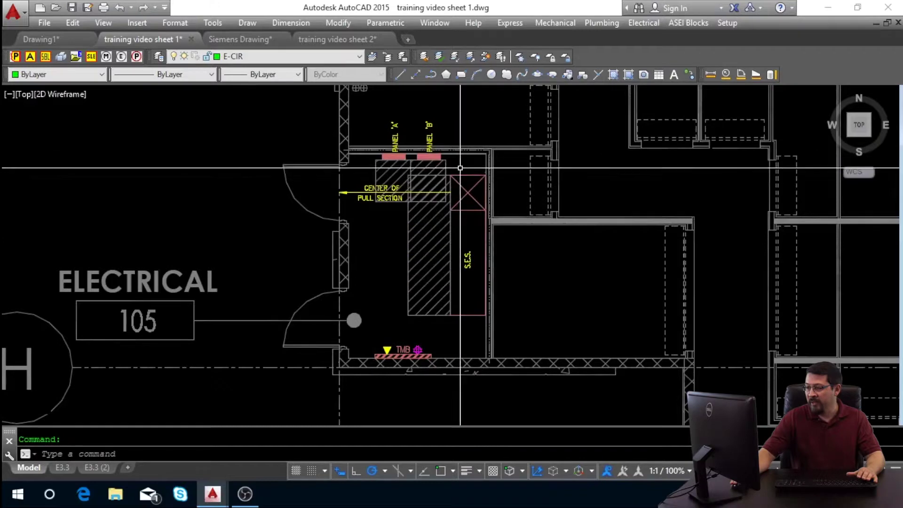
pyautogui.click(476, 315)
pyautogui.press('Escape')
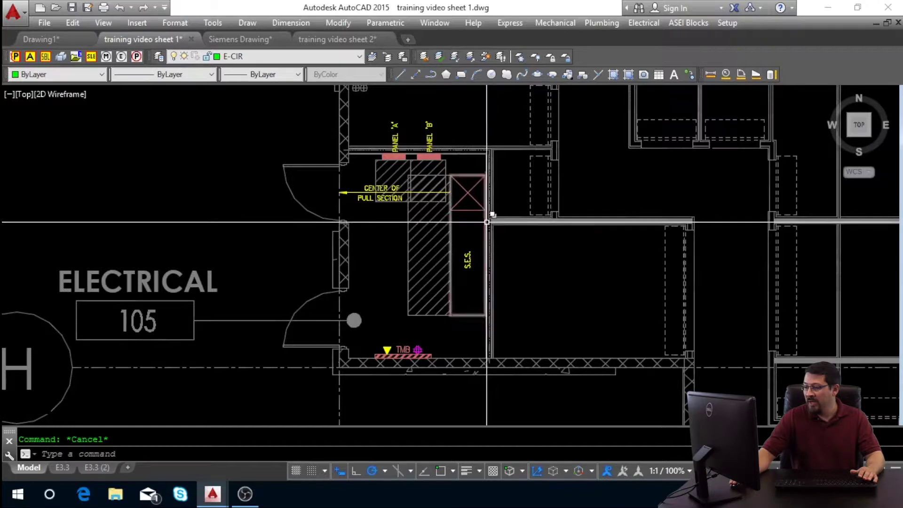
pyautogui.click(486, 222)
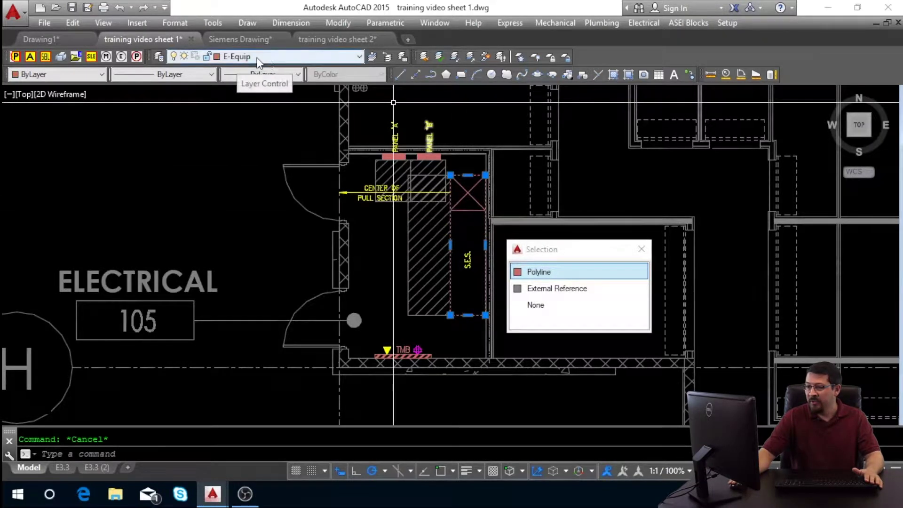
pyautogui.click(280, 56)
pyautogui.click(254, 94)
pyautogui.press('Escape')
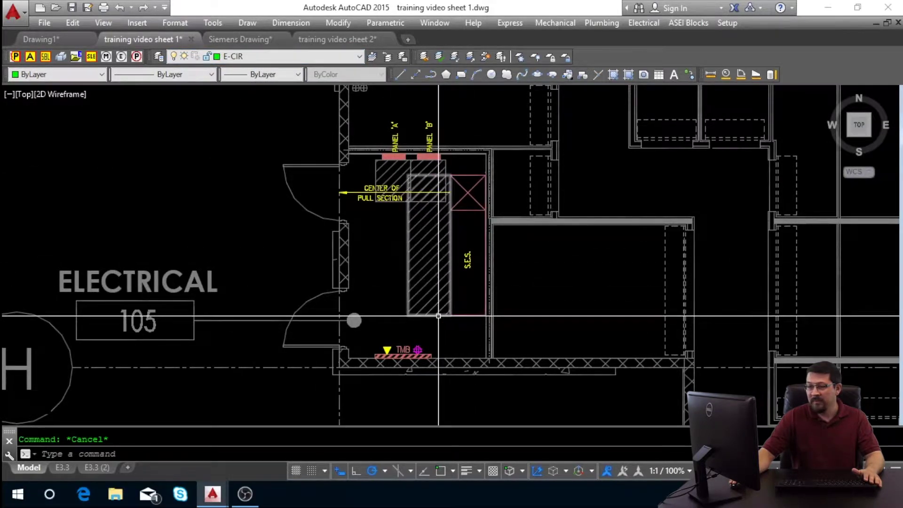
pyautogui.moveTo(438, 316)
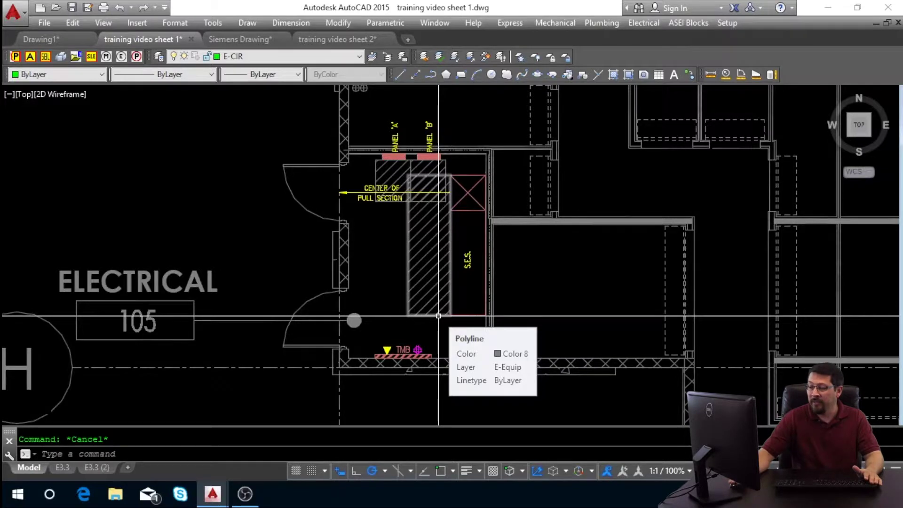
pyautogui.click(431, 315)
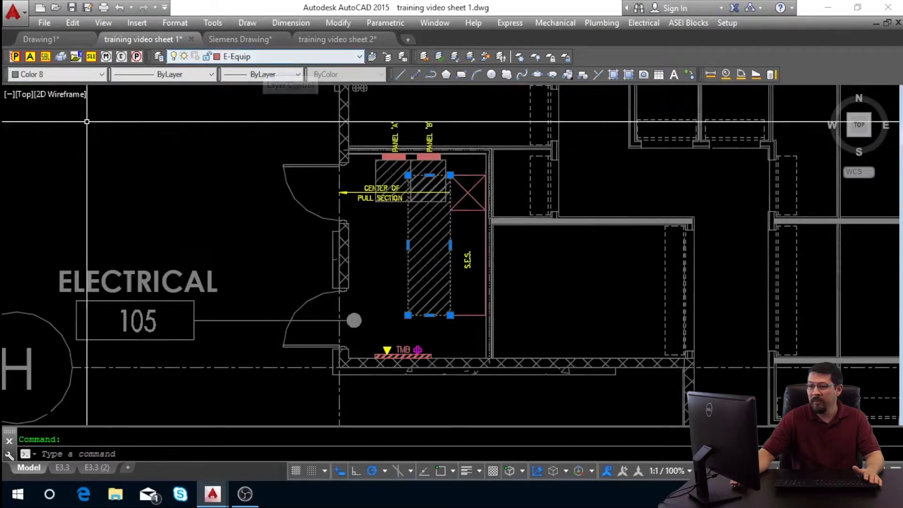
pyautogui.click(97, 74)
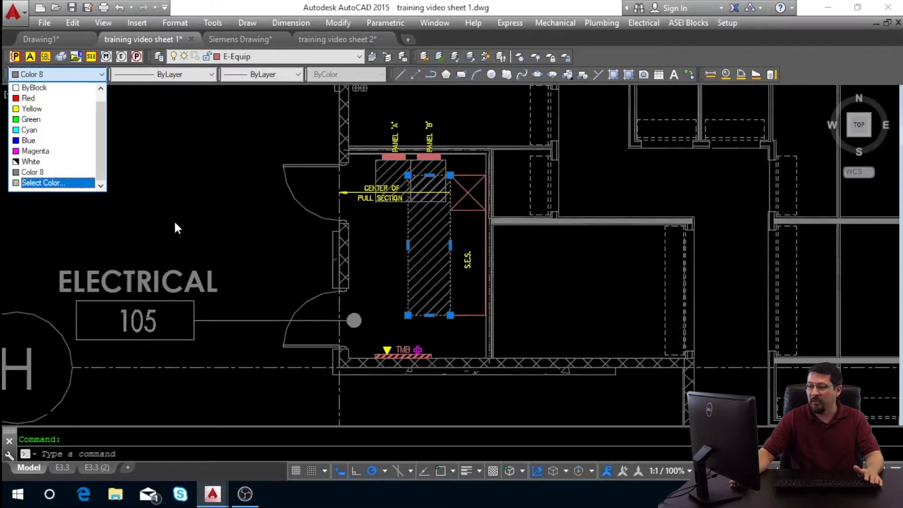
pyautogui.press('Escape')
pyautogui.click(399, 252)
pyautogui.press('Escape')
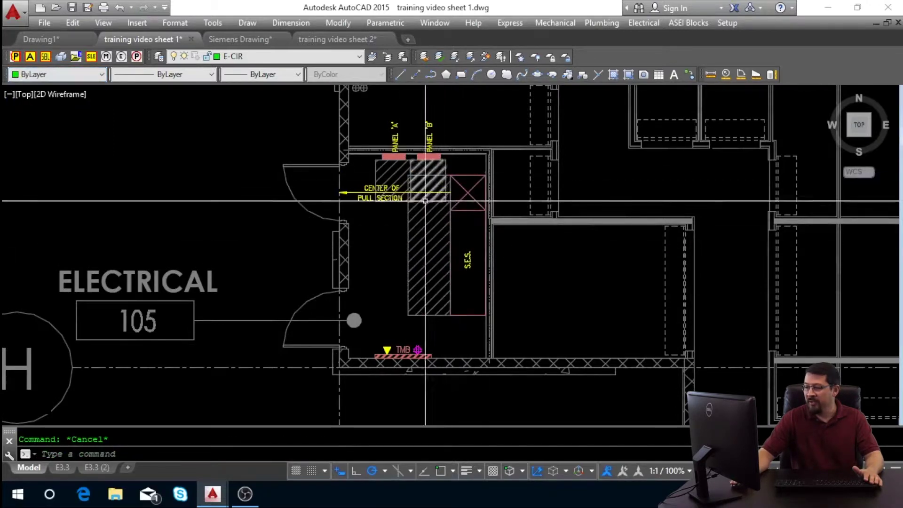
pyautogui.scroll(6, 380, 190)
pyautogui.scroll(-2, 380, 190)
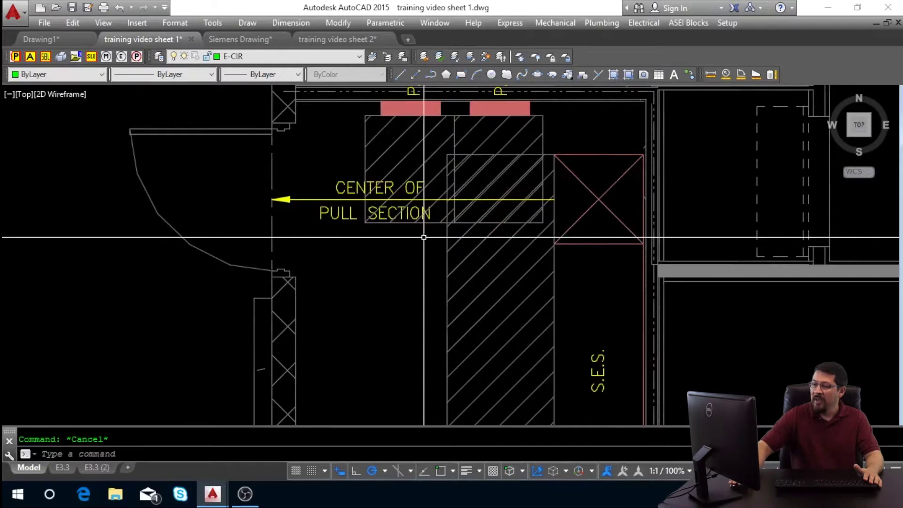
pyautogui.scroll(-4, 391, 218)
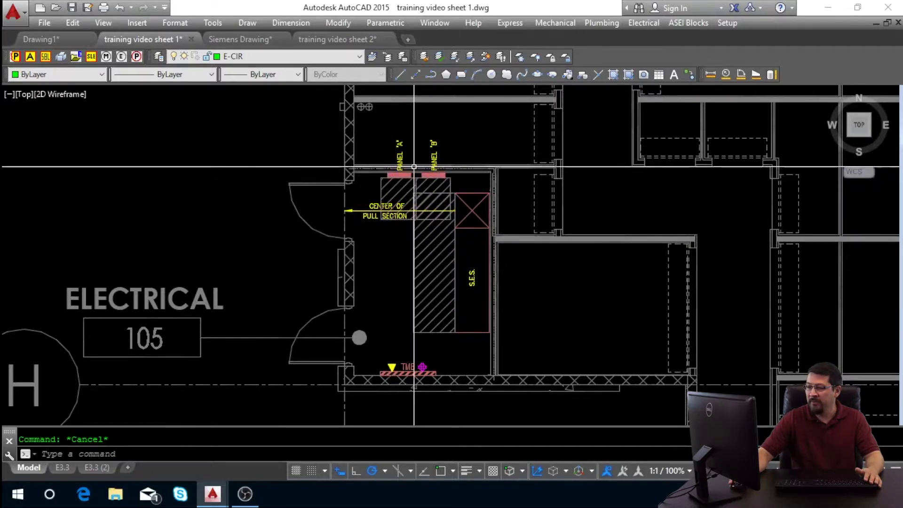
pyautogui.scroll(2, 422, 161)
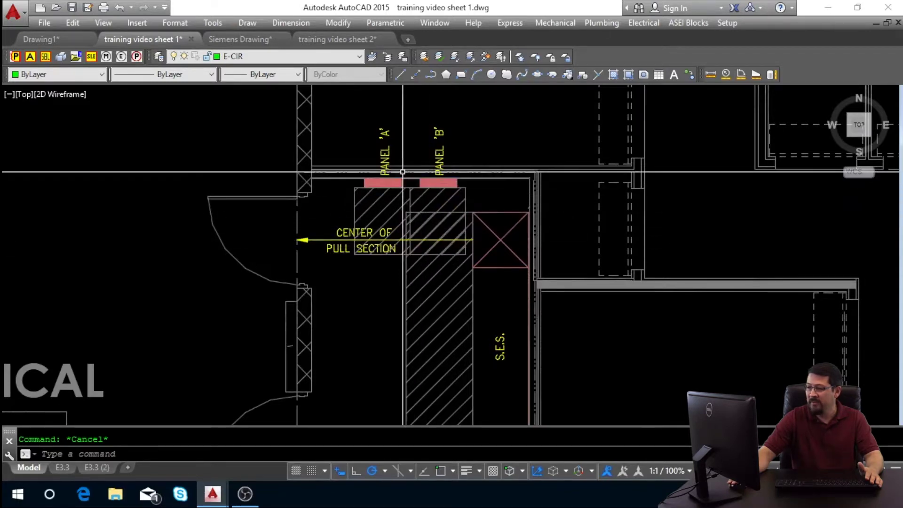
pyautogui.scroll(-4, 399, 167)
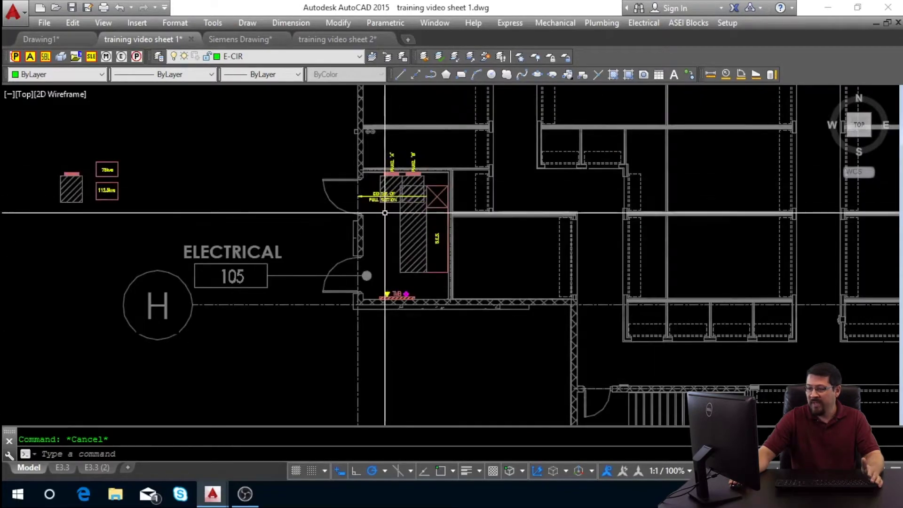
# Copy the 75kva transformer box into the electrical room
pyautogui.write('co')
pyautogui.press('Return')
pyautogui.click(111, 158)
pyautogui.click(100, 176)
pyautogui.press('Return')
pyautogui.click(107, 170)
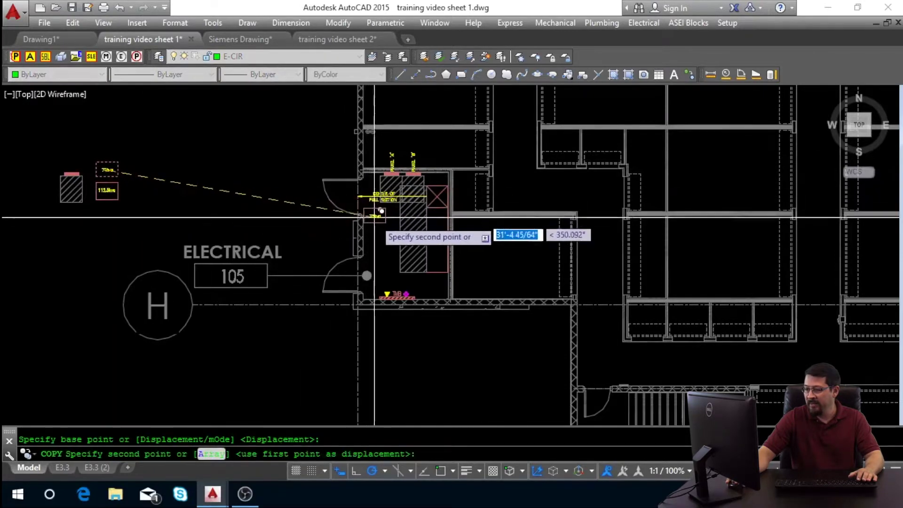
pyautogui.scroll(5, 380, 229)
pyautogui.click(382, 229)
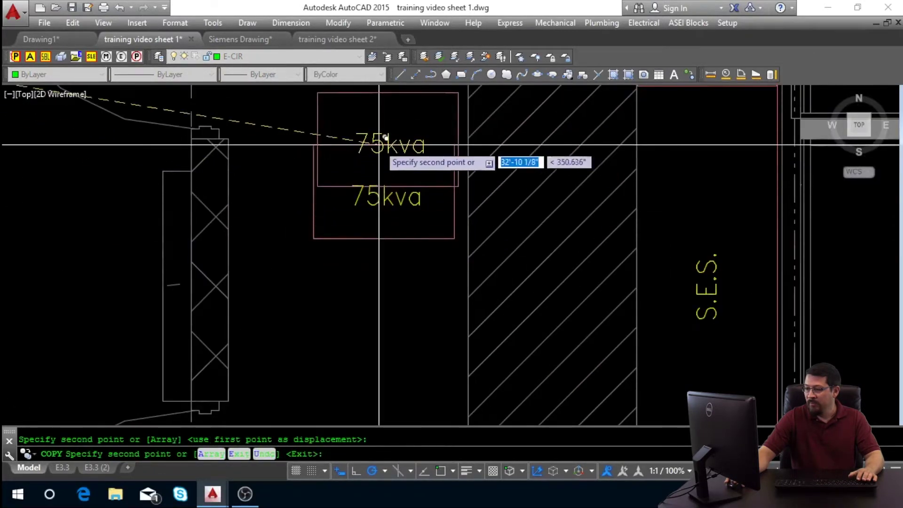
pyautogui.press('Escape')
pyautogui.scroll(1, 375, 218)
pyautogui.scroll(-5, 395, 150)
pyautogui.scroll(5, 390, 136)
pyautogui.scroll(-2, 388, 135)
# Start moving Panel A and its clearance with the grid shown, then cancel
pyautogui.write('m')
pyautogui.press('Return')
pyautogui.moveTo(402, 134)
pyautogui.mouseDown()
pyautogui.moveTo(367, 108)
pyautogui.moveTo(392, 163)
pyautogui.moveTo(373, 121)
pyautogui.mouseUp()
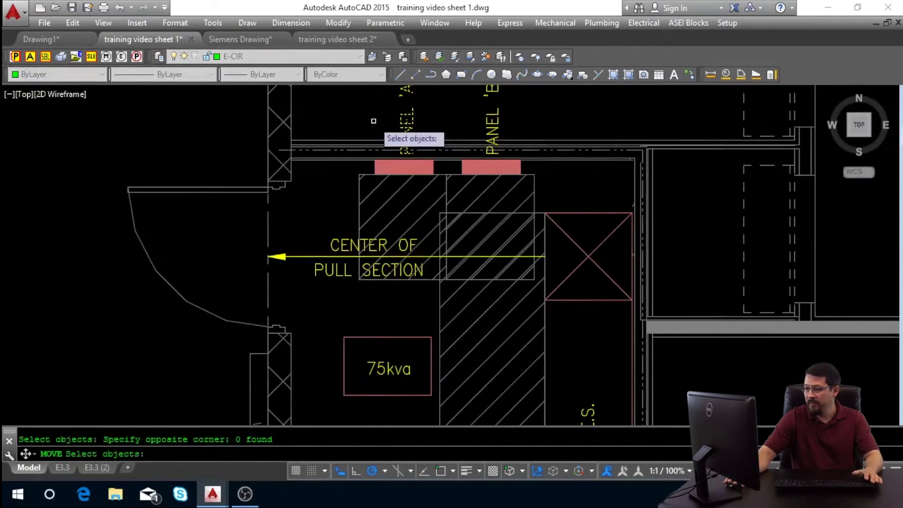
pyautogui.click(375, 172)
pyautogui.click(378, 172)
pyautogui.press('Return')
pyautogui.click(388, 180)
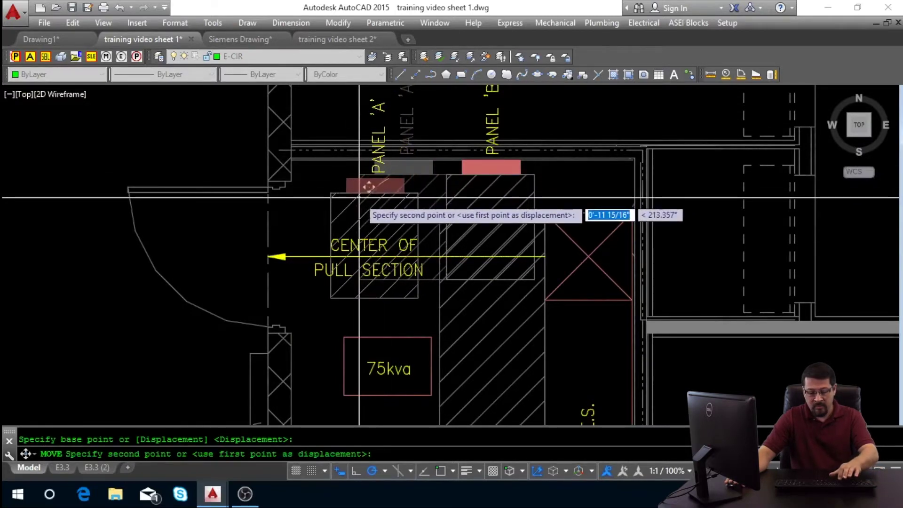
pyautogui.press('F7')
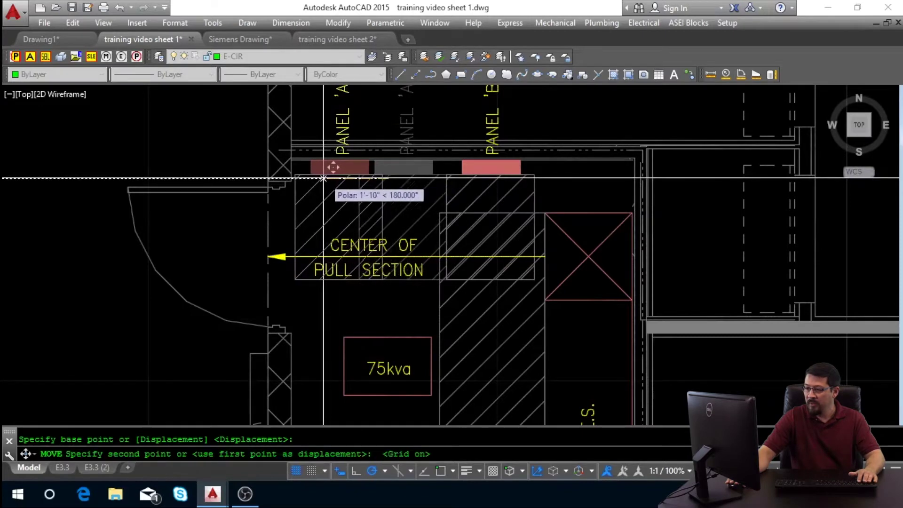
pyautogui.press('Escape')
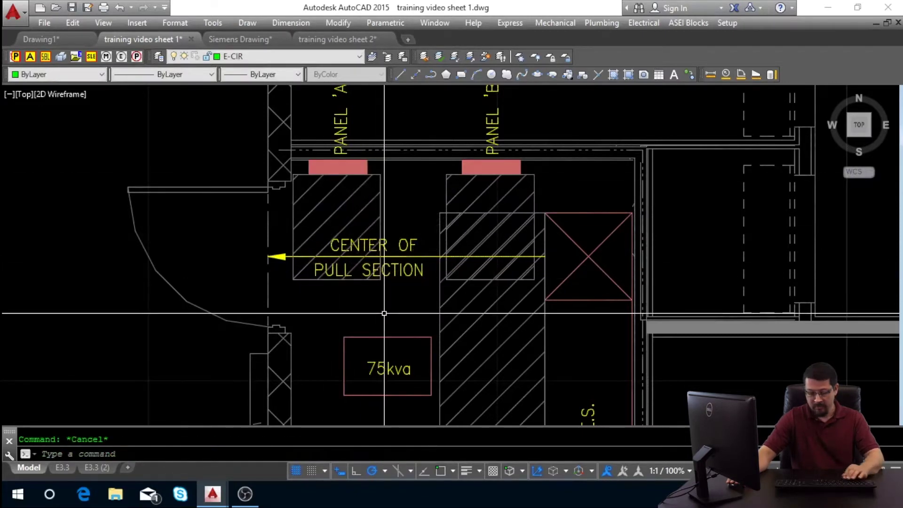
# Move the 75kva transformer box between Panel 'A' and Panel 'B'
pyautogui.press('Return')
pyautogui.click(409, 315)
pyautogui.click(379, 369)
pyautogui.press('Return')
pyautogui.click(377, 367)
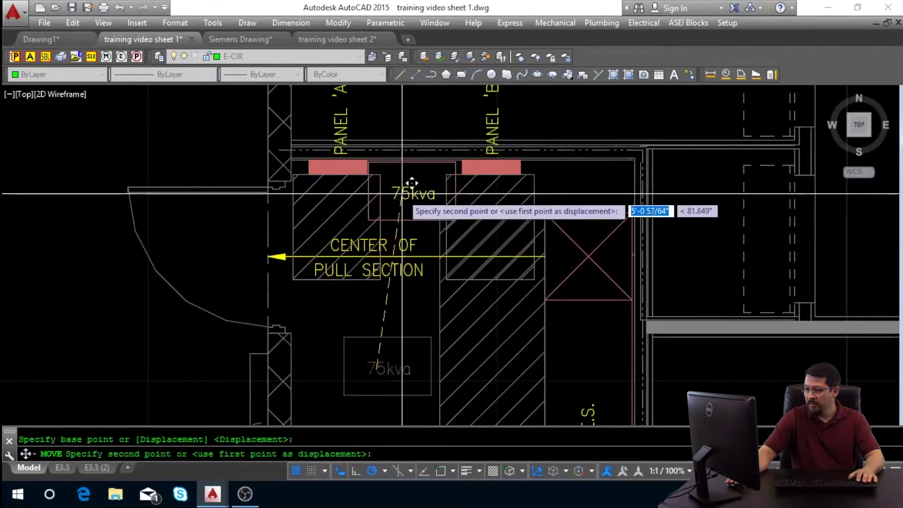
pyautogui.click(403, 193)
pyautogui.press('Escape')
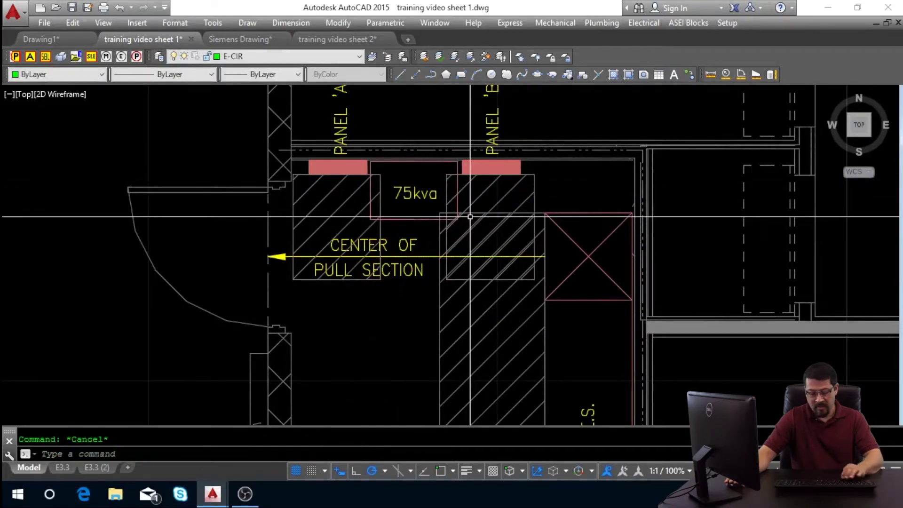
# Shift the Panel 'B' label and its bar slightly right
pyautogui.press('Return')
pyautogui.click(553, 133)
pyautogui.click(489, 151)
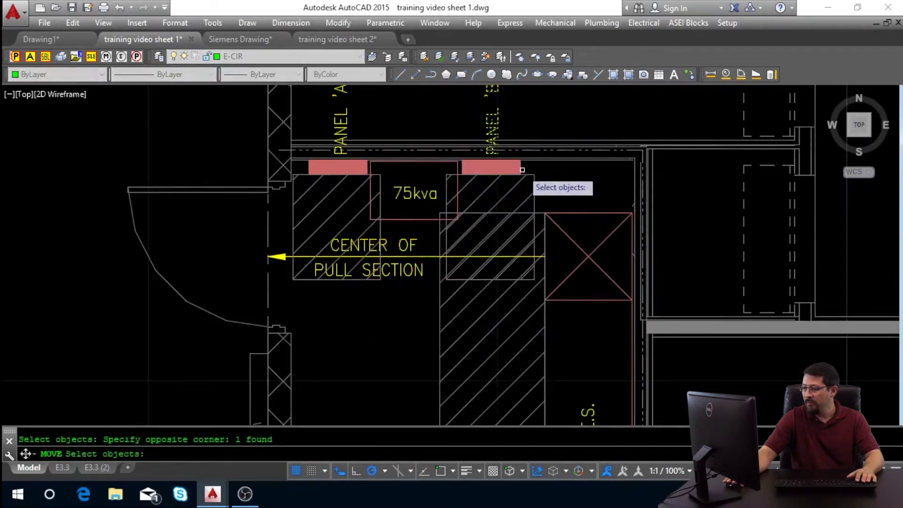
pyautogui.click(520, 170)
pyautogui.click(490, 177)
pyautogui.click(458, 182)
pyautogui.press('Return')
pyautogui.click(483, 182)
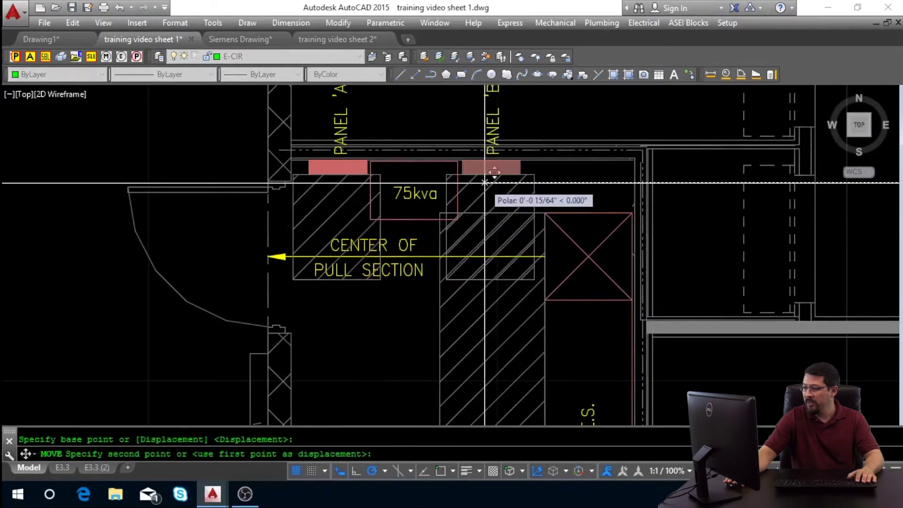
pyautogui.click(491, 183)
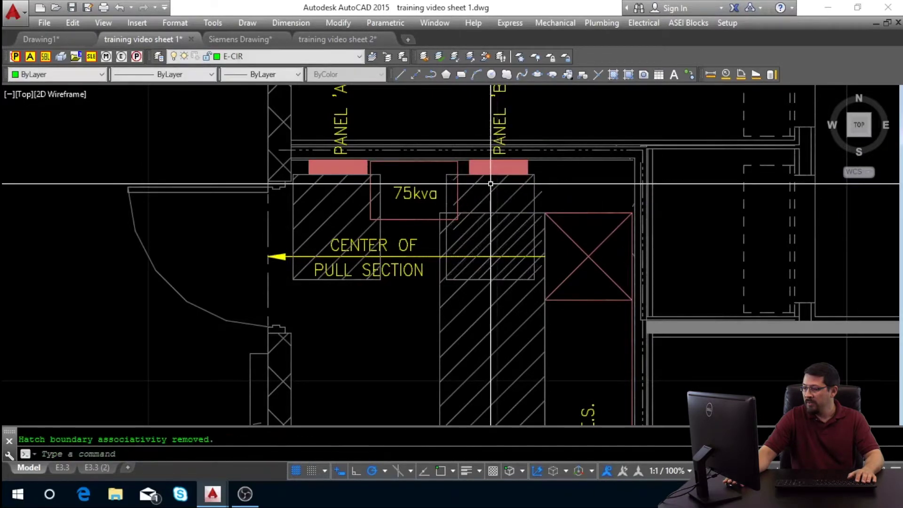
# Recentre the 75kva text in its box and nudge the box outline
pyautogui.press('Return')
pyautogui.click(433, 213)
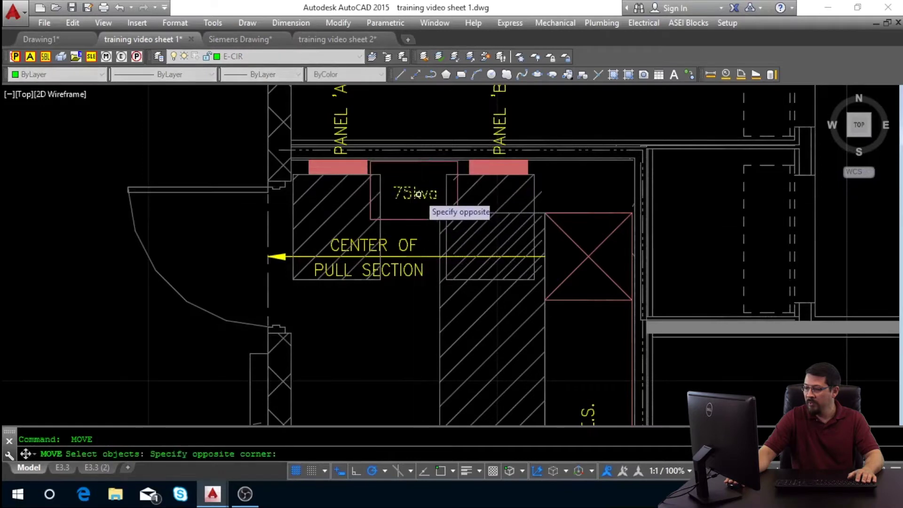
pyautogui.click(417, 194)
pyautogui.press('Return')
pyautogui.click(407, 209)
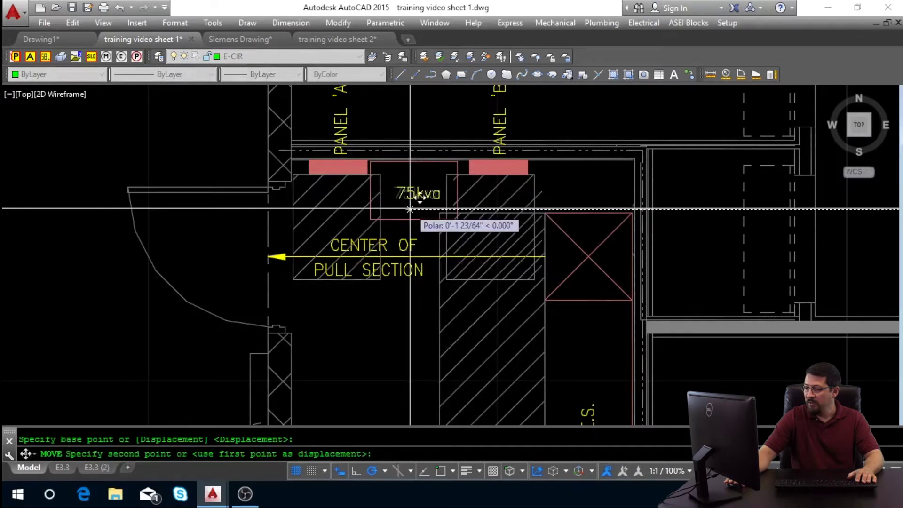
pyautogui.click(410, 209)
pyautogui.click(406, 213)
pyautogui.click(404, 219)
pyautogui.write('m')
pyautogui.press('Return')
pyautogui.click(404, 219)
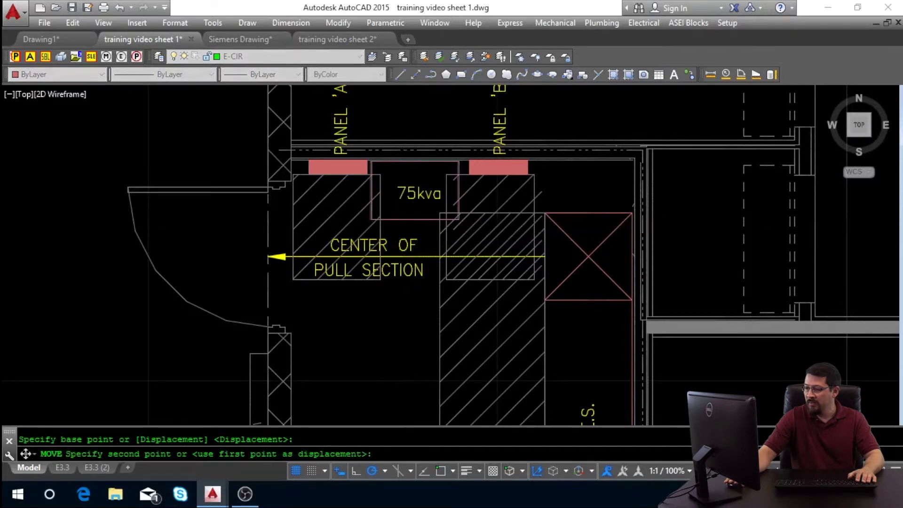
pyautogui.press('Escape')
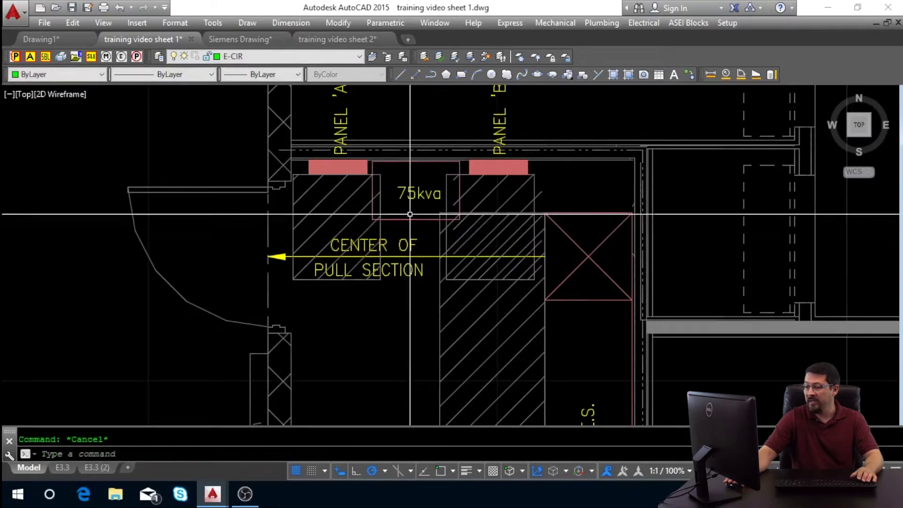
# Zoom out to show the whole Electrical 105 room and its surroundings
pyautogui.scroll(-2, 410, 211)
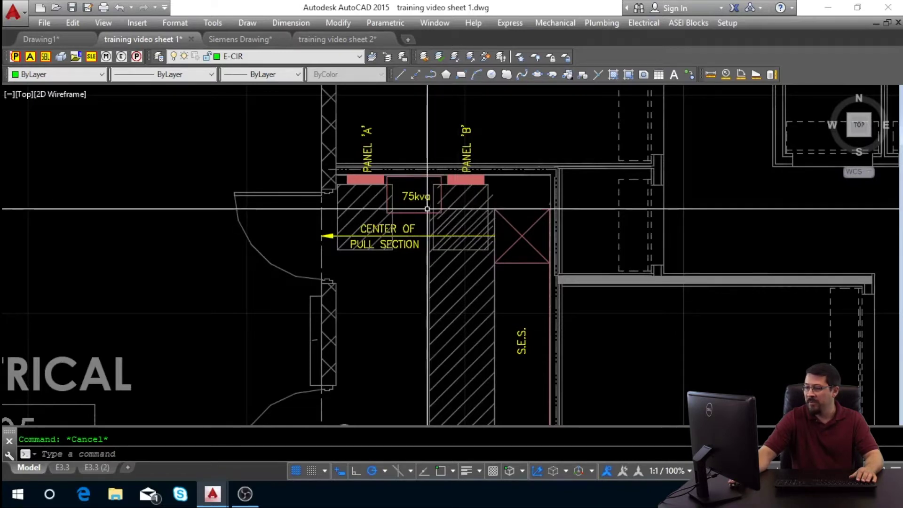
pyautogui.scroll(-5, 424, 207)
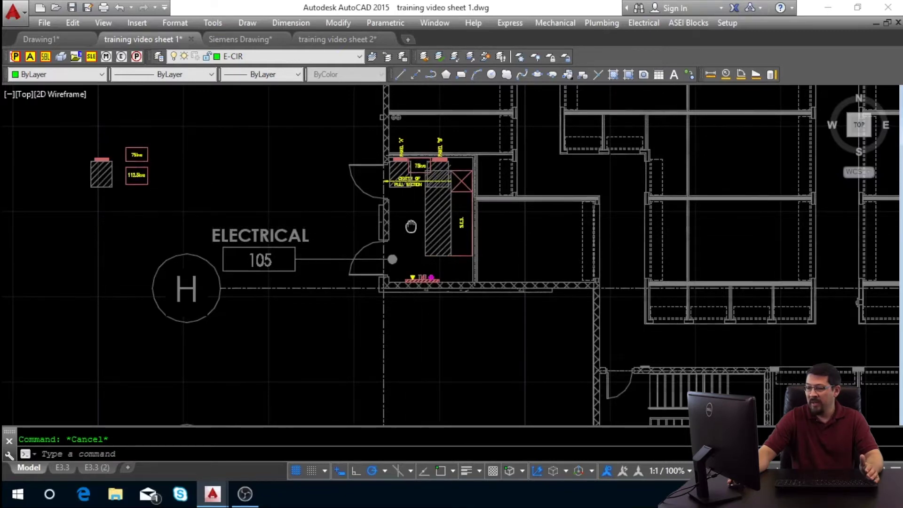
# Pan and zoom back in on Panel 'A', Panel 'B', the 75kva transformer and S.E.S
pyautogui.moveTo(302, 203); pyautogui.dragTo(390, 204, button='middle')
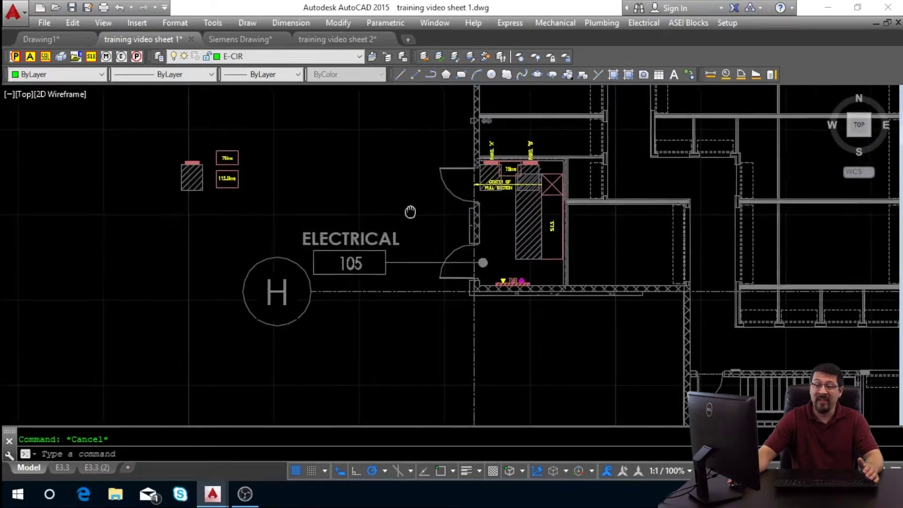
pyautogui.moveTo(162, 181)
pyautogui.mouseDown(button='middle')
pyautogui.moveTo(261, 187)
pyautogui.moveTo(372, 209)
pyautogui.moveTo(527, 212)
pyautogui.mouseUp(button='middle')
pyautogui.scroll(-3, 228, 187)
pyautogui.moveTo(410, 227); pyautogui.dragTo(700, 235, button='middle')
pyautogui.moveTo(318, 240); pyautogui.dragTo(743, 249, button='middle')
pyautogui.moveTo(188, 211); pyautogui.dragTo(606, 244, button='middle')
pyautogui.moveTo(404, 227); pyautogui.dragTo(623, 196, button='middle')
pyautogui.scroll(4, 346, 258)
pyautogui.scroll(4, 450, 253)
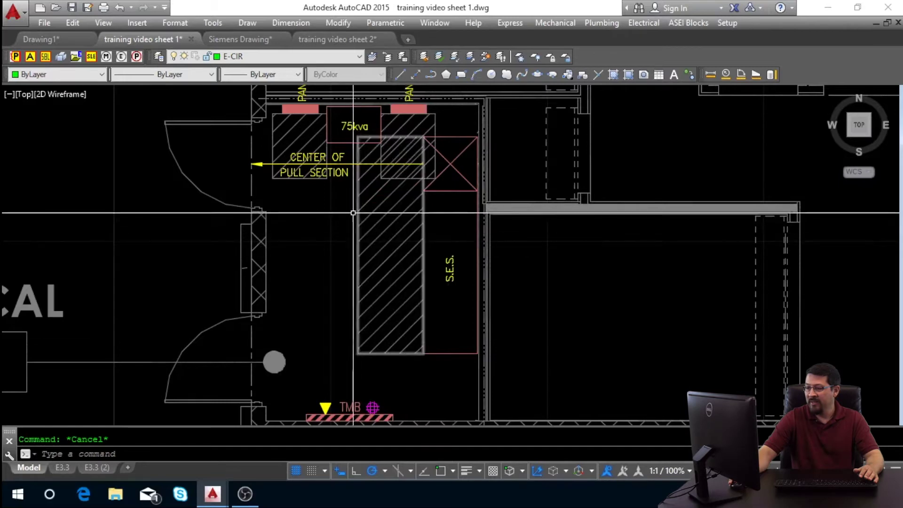
pyautogui.moveTo(350, 210); pyautogui.dragTo(344, 262, button='middle')
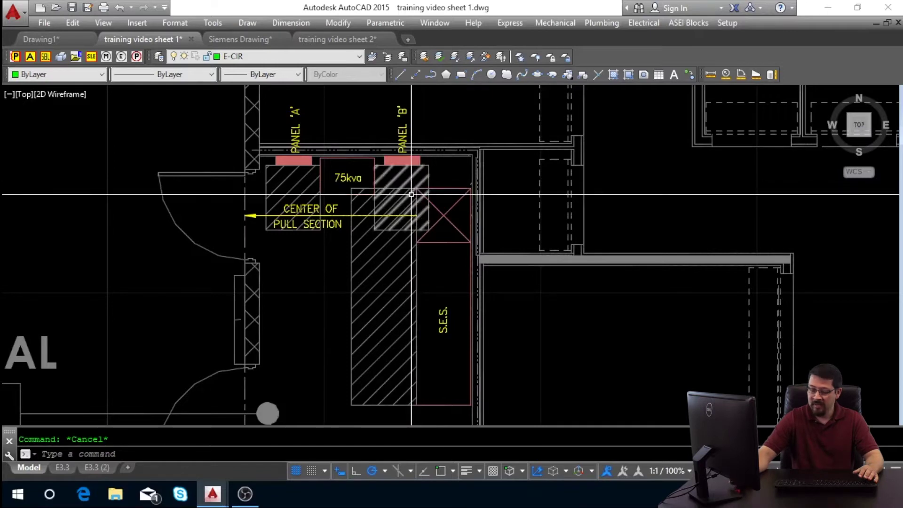
# Select the panels, transformer and labels for a move, then cancel
pyautogui.write('m')
pyautogui.press('Return')
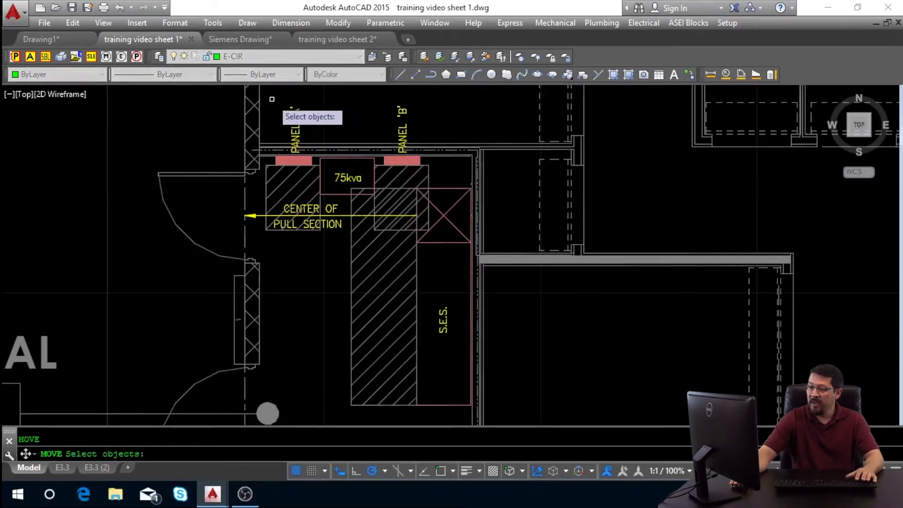
pyautogui.click(265, 97)
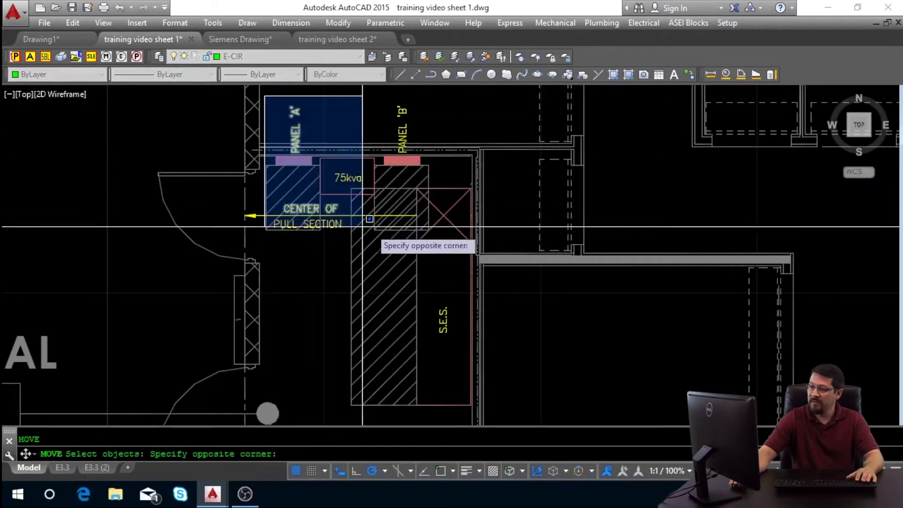
pyautogui.click(429, 236)
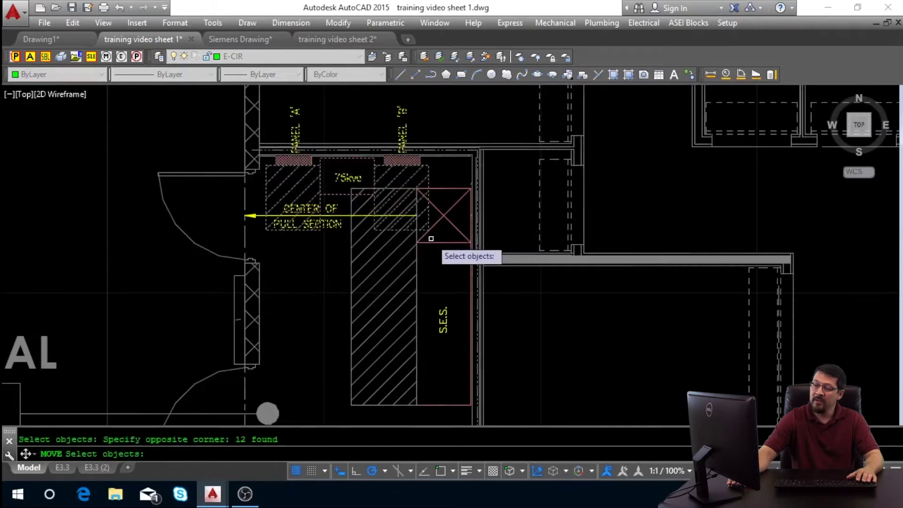
pyautogui.press('Return')
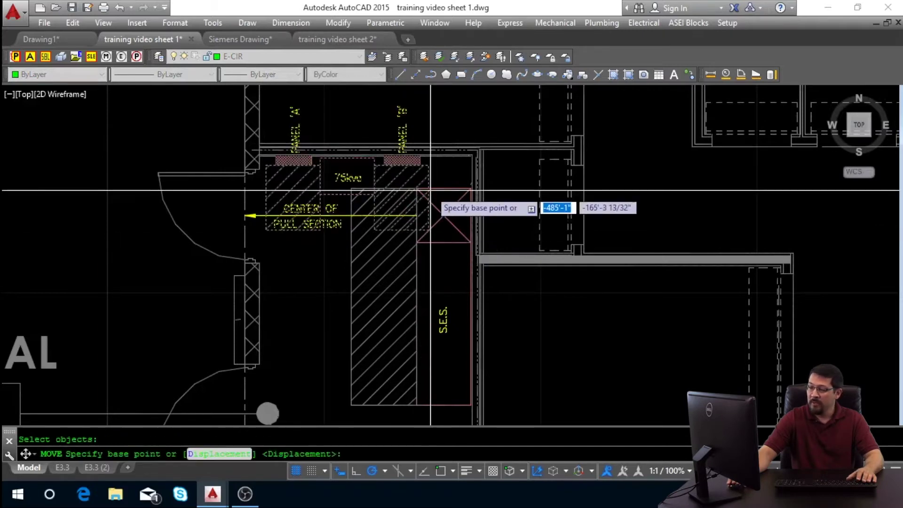
pyautogui.rightClick(418, 160)
pyautogui.click(439, 171)
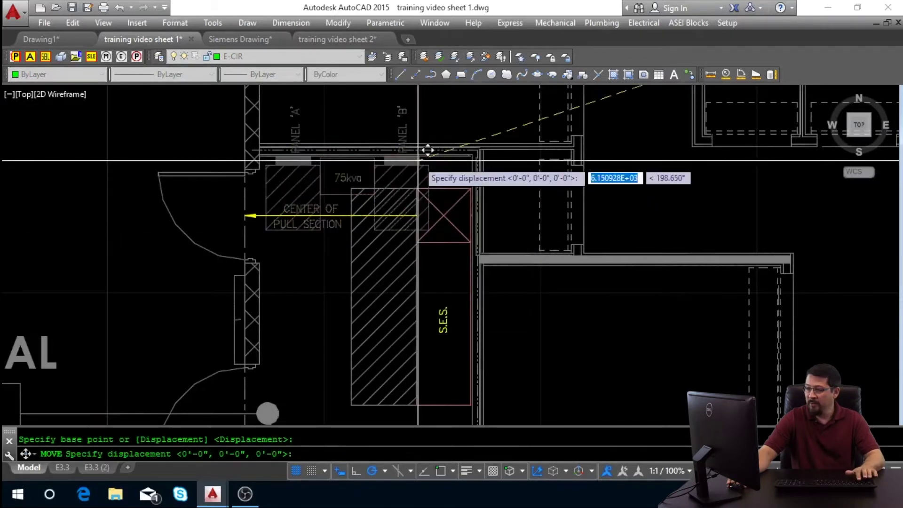
pyautogui.press('Escape')
# Move the 13-object panel group from Panel 'B''s bar endpoint perpendicular to the S.E.S. edge
pyautogui.write('m')
pyautogui.press('Return')
pyautogui.click(235, 97)
pyautogui.click(444, 241)
pyautogui.press('Return')
pyautogui.keyDown('shift'); pyautogui.rightClick(429, 170); pyautogui.keyUp('shift')
pyautogui.press('e')
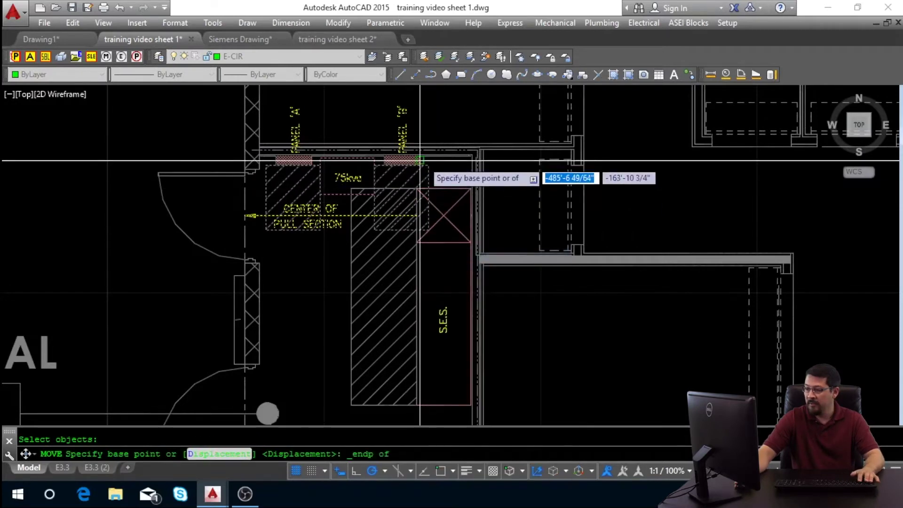
pyautogui.click(425, 171)
pyautogui.keyDown('shift'); pyautogui.rightClick(408, 226); pyautogui.keyUp('shift')
pyautogui.press('p')
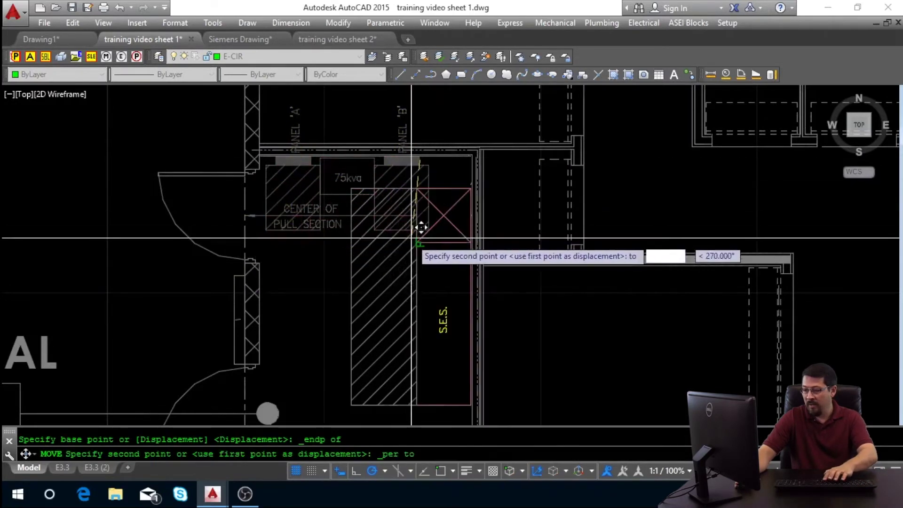
pyautogui.click(415, 267)
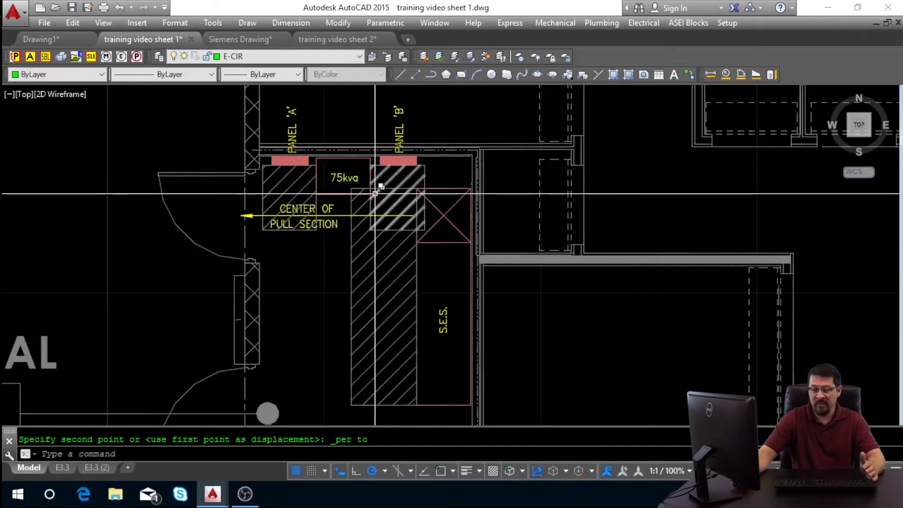
pyautogui.scroll(-2, 369, 196)
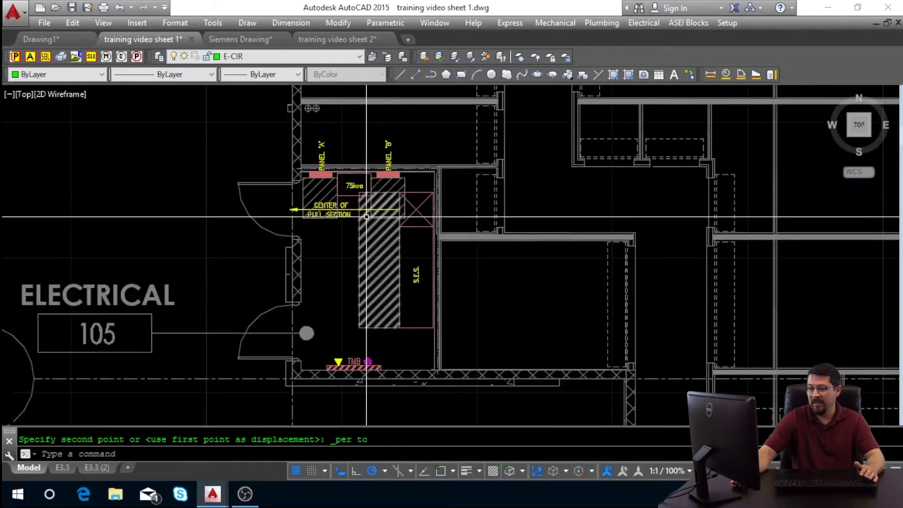